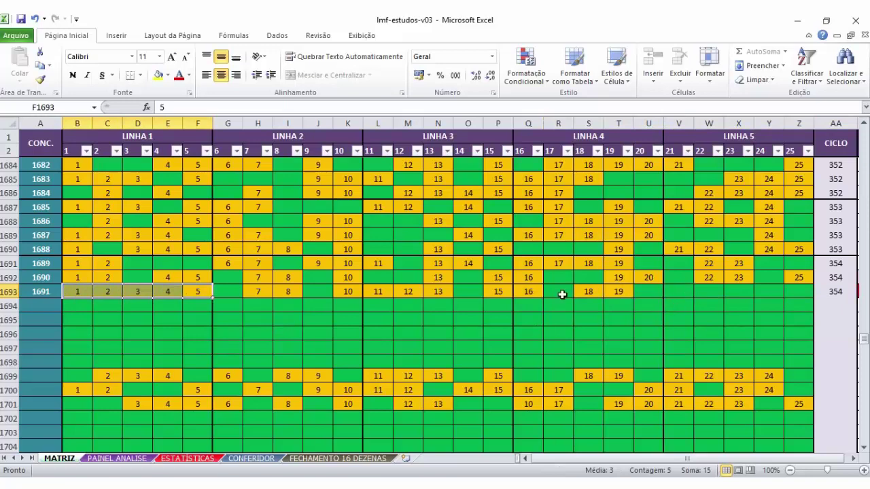
Open the PAINEL ANALISE sheet and inspect the even and odd counts of the latest draw
{"action": "left_click", "coordinate": [115, 460]}
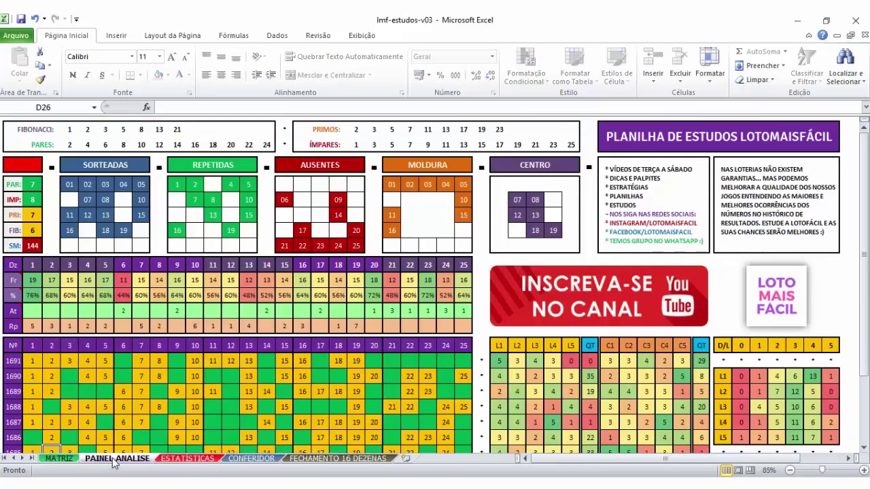
{"action": "left_click", "coordinate": [103, 295]}
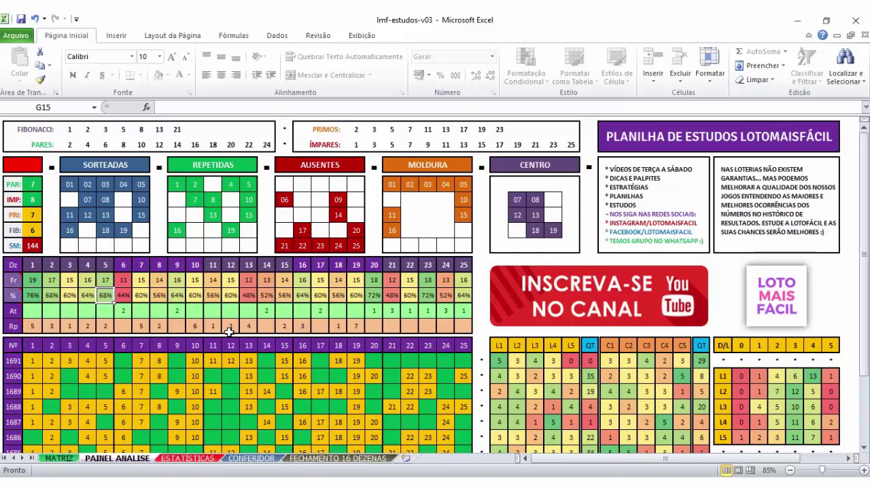
{"action": "left_click_drag", "start_coordinate": [32, 184], "coordinate": [36, 195]}
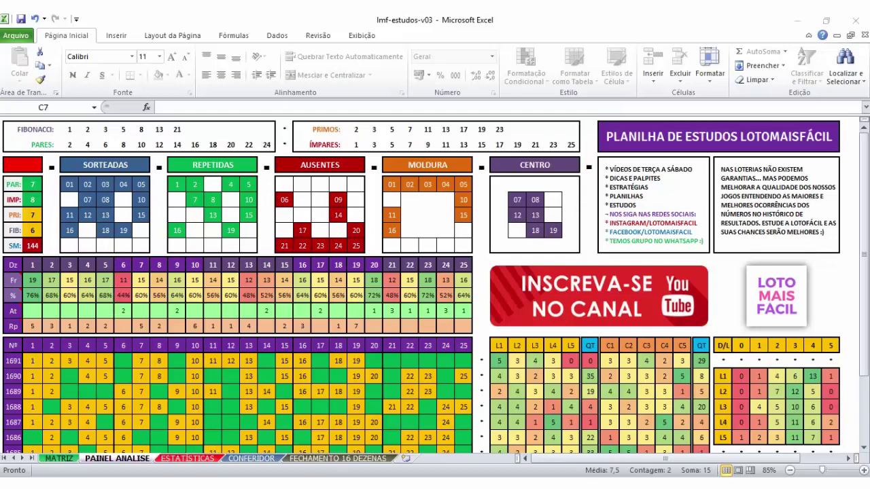
Switch to Chrome and look over the free "Planilha 7 Pares" sign-up page, including its video and form
{"action": "left_click", "coordinate": [258, 429]}
{"action": "left_click", "coordinate": [421, 16]}
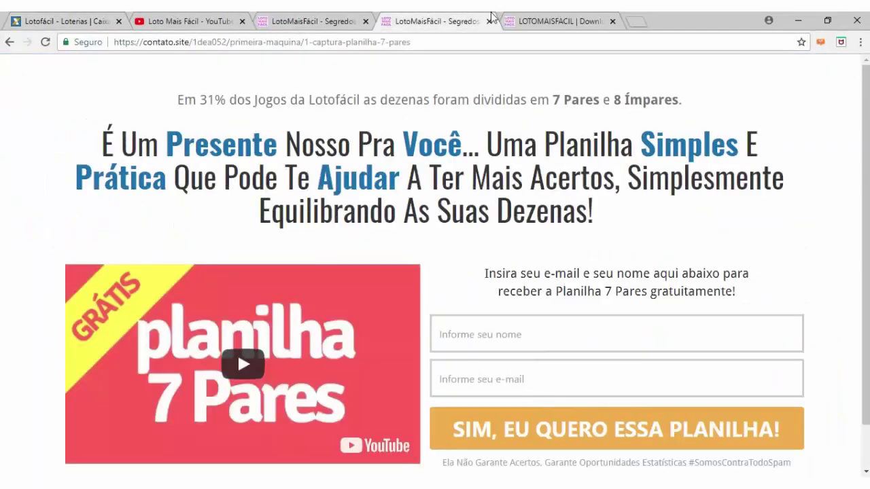
{"action": "left_click", "coordinate": [562, 21]}
{"action": "left_click", "coordinate": [475, 21]}
{"action": "scroll", "coordinate": [234, 274], "scroll_direction": "down", "scroll_amount": 1}
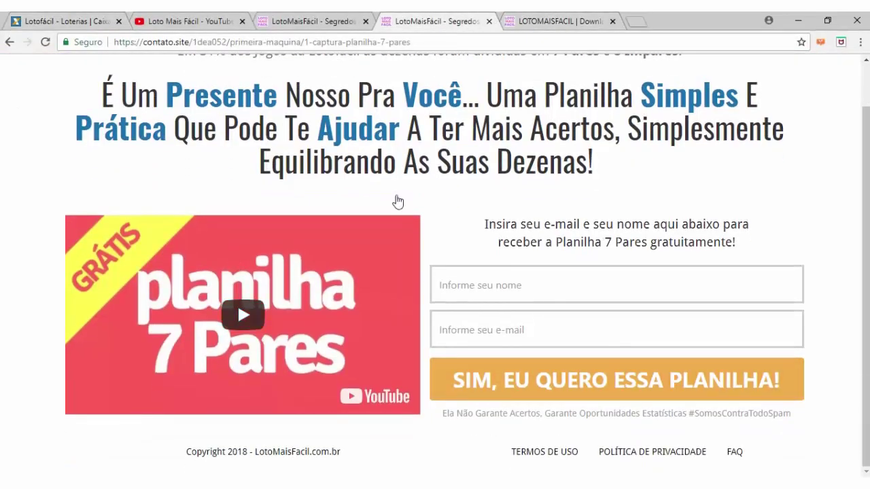
{"action": "scroll", "coordinate": [447, 197], "scroll_direction": "up", "scroll_amount": 1}
{"action": "scroll", "coordinate": [543, 273], "scroll_direction": "down", "scroll_amount": 1}
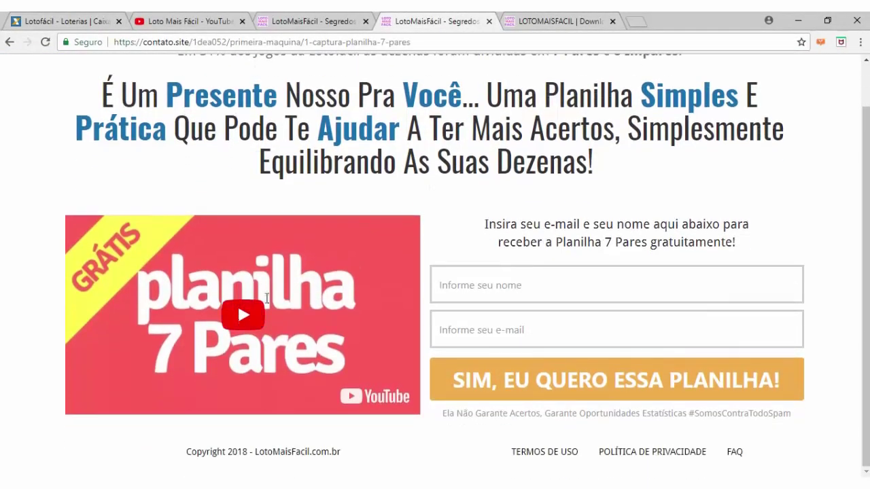
{"action": "scroll", "coordinate": [315, 163], "scroll_direction": "up", "scroll_amount": 1}
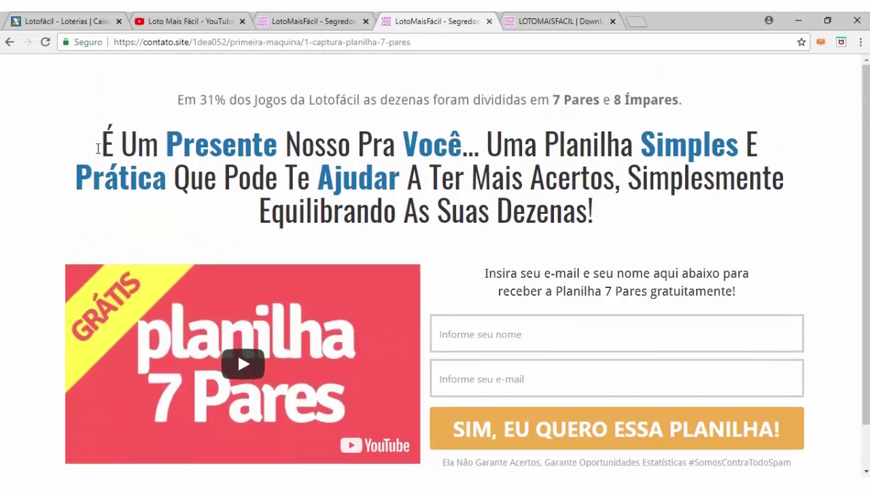
Highlight and read the headline of the Planilha 7 Pares page, then clear the selection
{"action": "left_click_drag", "start_coordinate": [97, 148], "coordinate": [615, 180]}
{"action": "left_click", "coordinate": [612, 201]}
{"action": "left_click_drag", "start_coordinate": [604, 215], "coordinate": [476, 178]}
{"action": "left_click", "coordinate": [555, 112]}
{"action": "scroll", "coordinate": [245, 196], "scroll_direction": "down", "scroll_amount": 1}
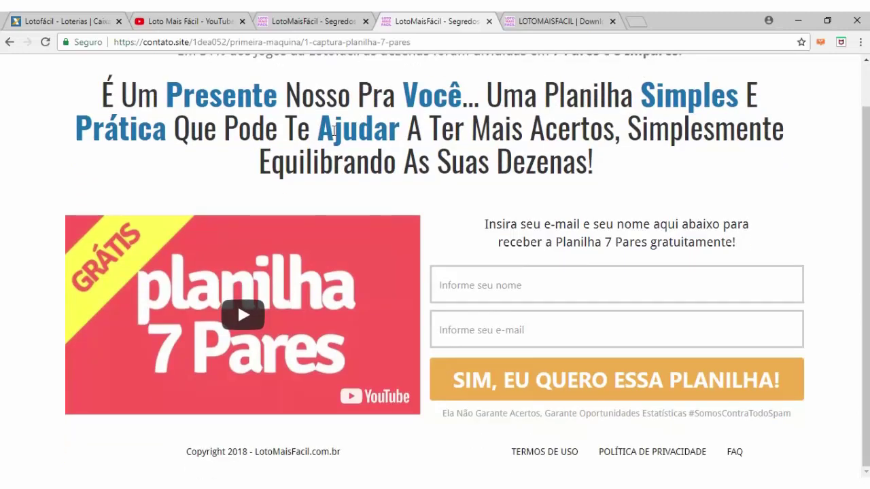
{"action": "scroll", "coordinate": [263, 119], "scroll_direction": "up", "scroll_amount": 1}
Bring up the Lotofácil results page, then return to Excel and inspect the PRI, FIB and SM values on PAINEL ANALISE
{"action": "left_click", "coordinate": [181, 20]}
{"action": "left_click", "coordinate": [96, 19]}
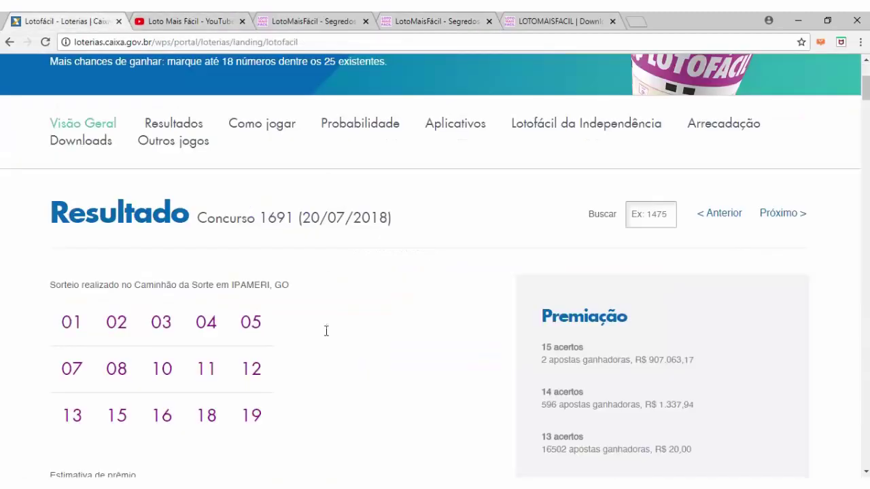
{"action": "key", "text": "alt+Tab"}
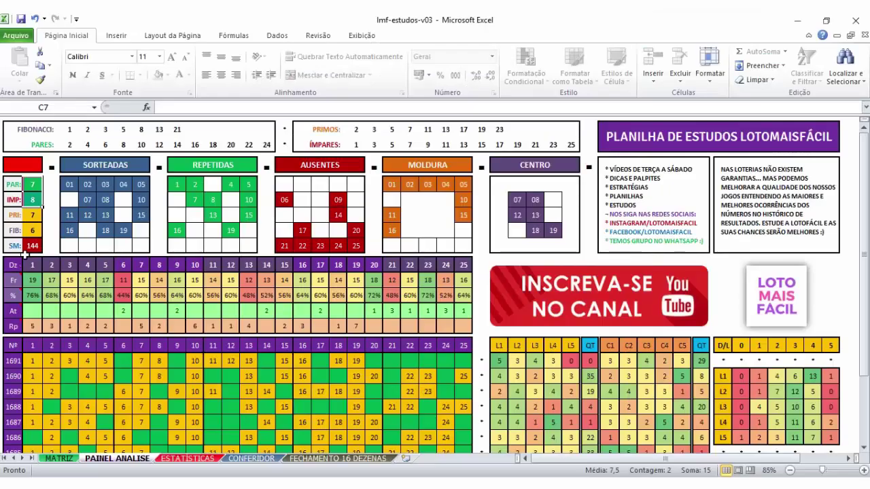
{"action": "left_click", "coordinate": [32, 217]}
{"action": "left_click", "coordinate": [32, 231]}
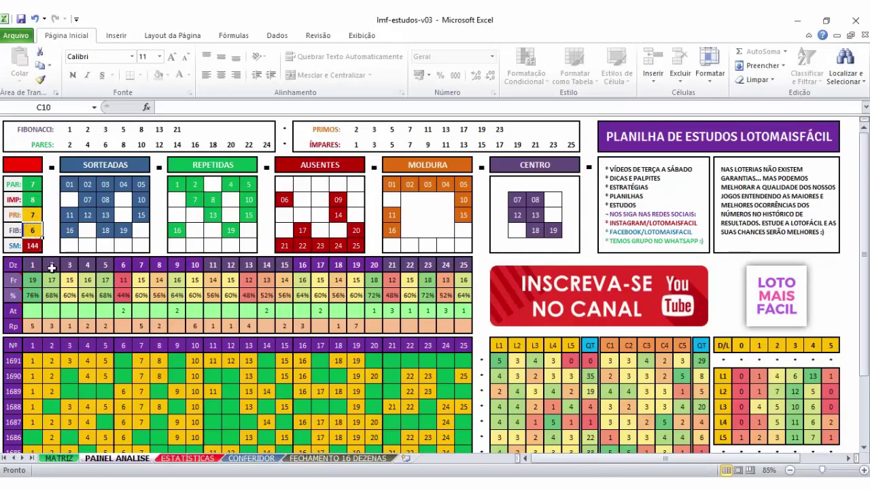
{"action": "left_click", "coordinate": [33, 247]}
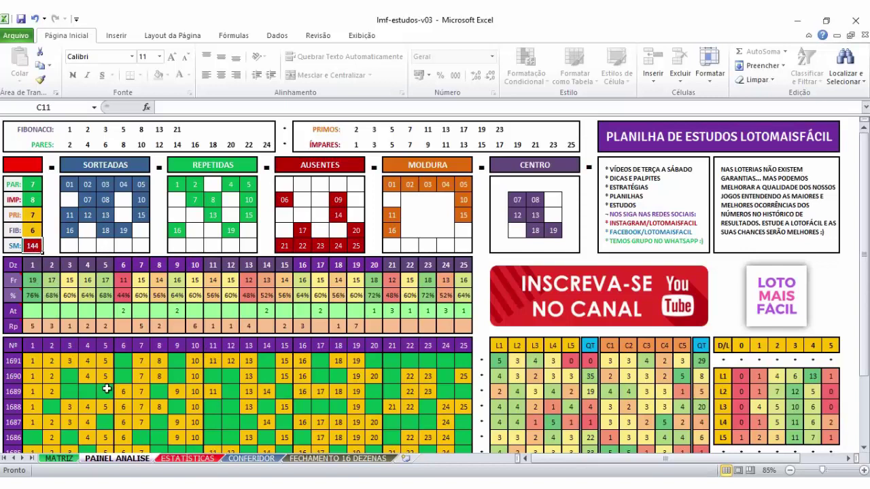
On the ESTATÍSTICAS sheet, examine the occurrence count and percentage of the 120 a 165 range in SOMAS
{"action": "left_click", "coordinate": [197, 459]}
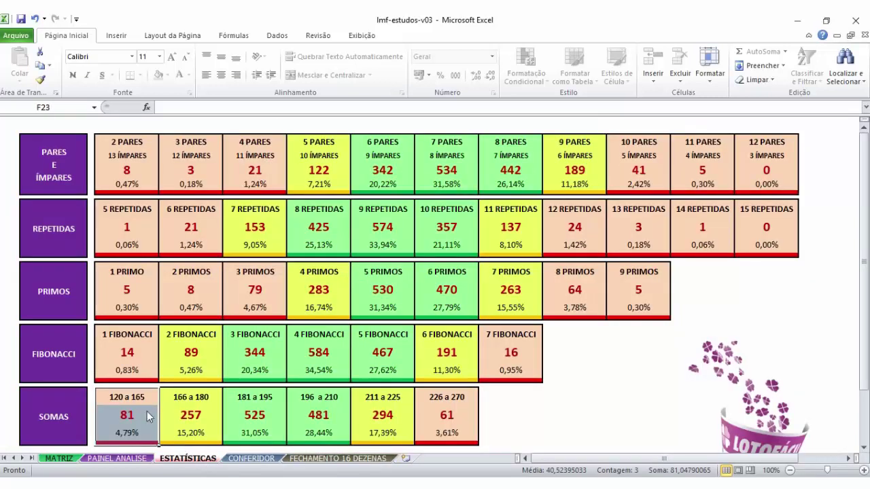
{"action": "left_click", "coordinate": [120, 400]}
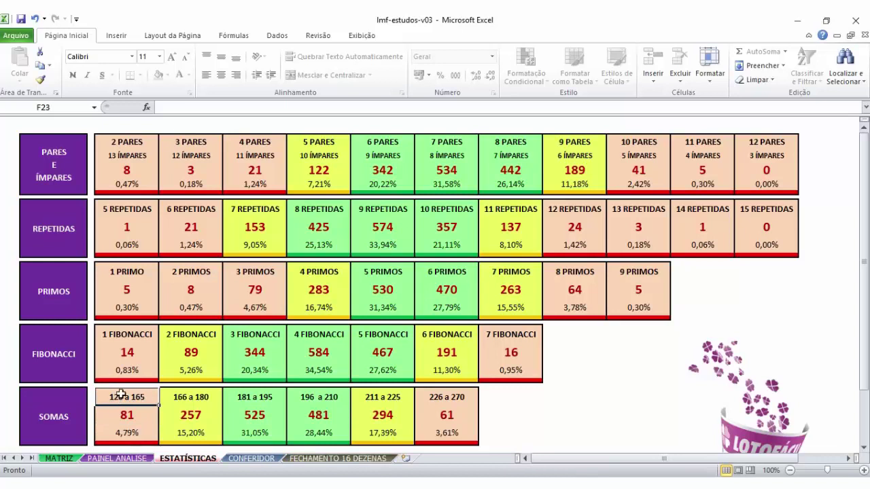
{"action": "left_click_drag", "start_coordinate": [126, 412], "coordinate": [133, 433]}
{"action": "left_click", "coordinate": [135, 436]}
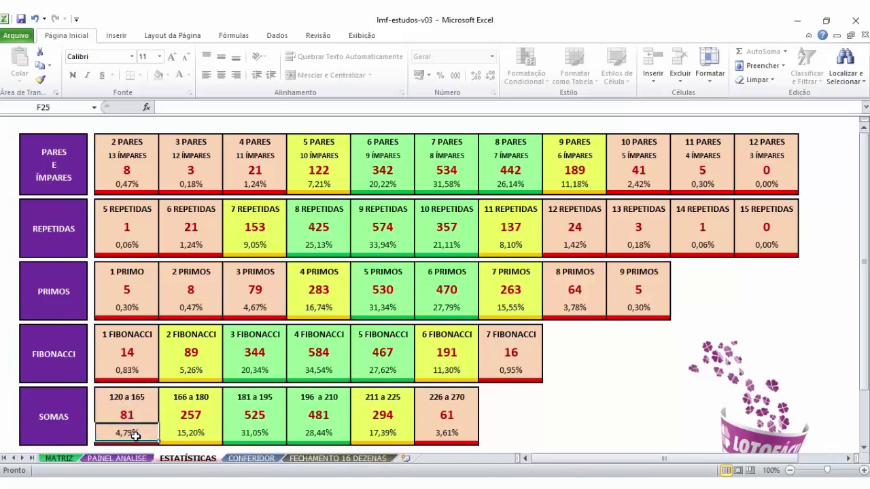
{"action": "left_click", "coordinate": [129, 413]}
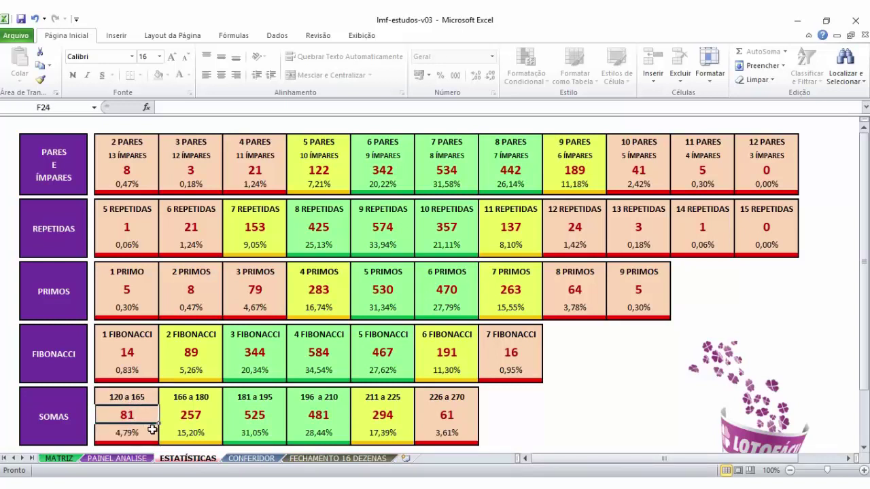
{"action": "left_click", "coordinate": [151, 436]}
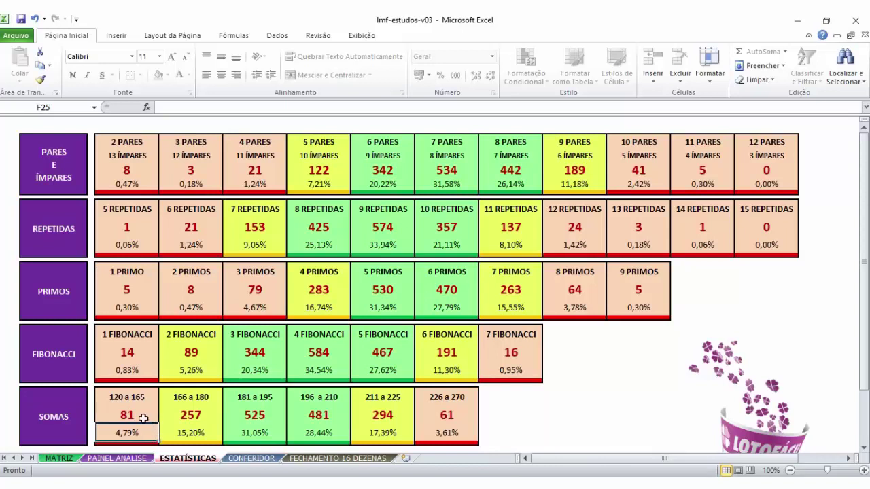
{"action": "left_click_drag", "start_coordinate": [136, 397], "coordinate": [133, 414]}
{"action": "left_click", "coordinate": [142, 433]}
{"action": "left_click", "coordinate": [136, 415]}
{"action": "left_click", "coordinate": [135, 416]}
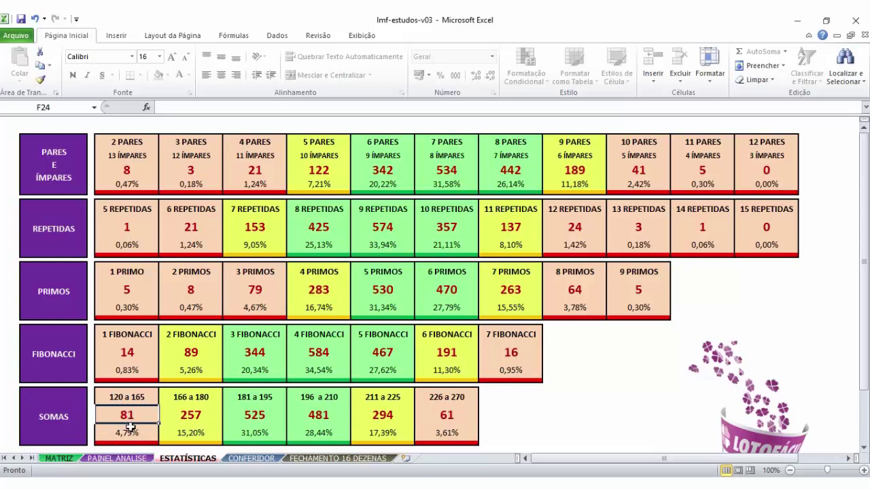
{"action": "left_click_drag", "start_coordinate": [131, 432], "coordinate": [126, 401]}
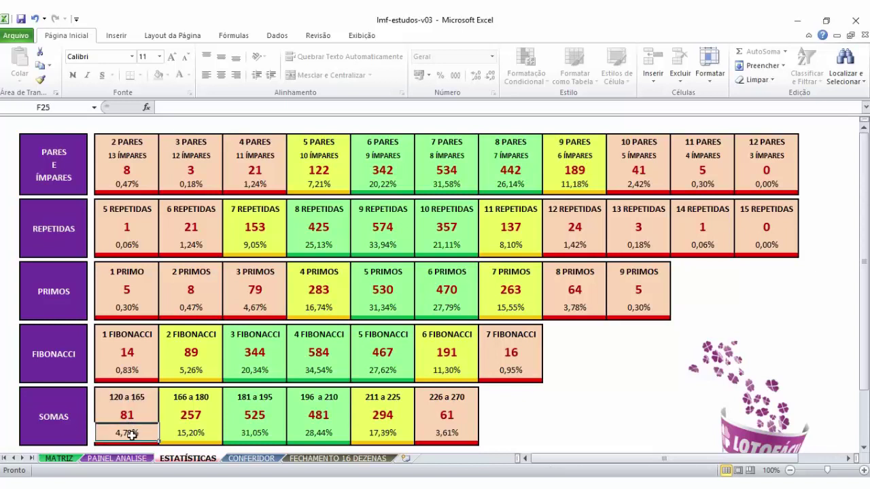
{"action": "left_click", "coordinate": [129, 433]}
Go back to PAINEL ANALISE and review the prime and Fibonacci counts and the even and odd counts
{"action": "left_click", "coordinate": [107, 460]}
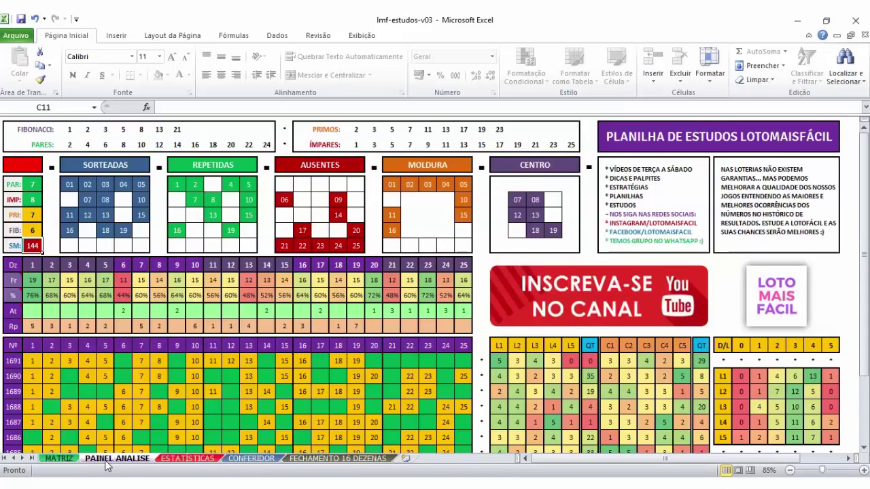
{"action": "left_click_drag", "start_coordinate": [36, 214], "coordinate": [37, 230]}
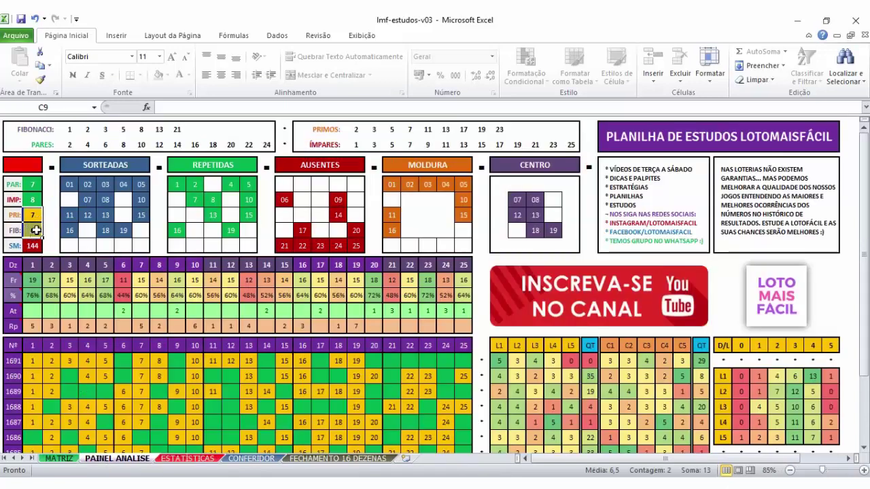
{"action": "mouse_move", "coordinate": [32, 184]}
{"action": "left_mouse_down"}
{"action": "mouse_move", "coordinate": [34, 215]}
{"action": "mouse_move", "coordinate": [34, 200]}
{"action": "left_mouse_up"}
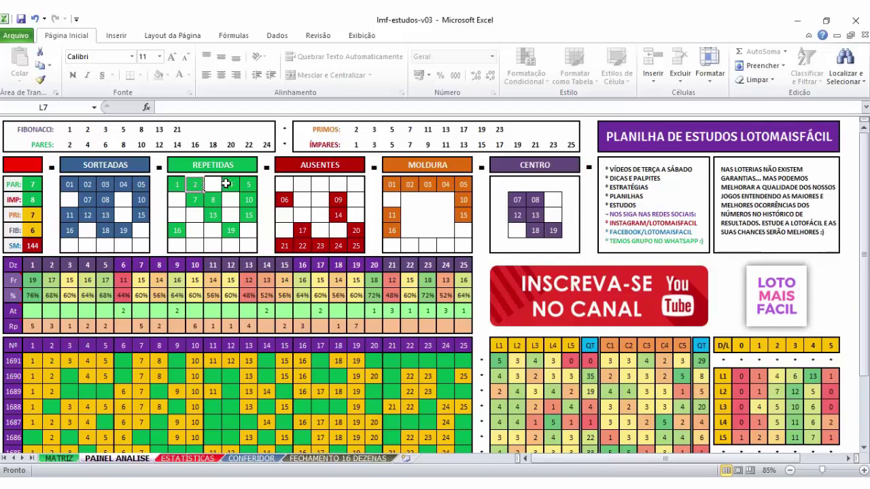
Go through the repeated numbers in the REPETIDAS grid, ending on 16
{"action": "left_click", "coordinate": [194, 201]}
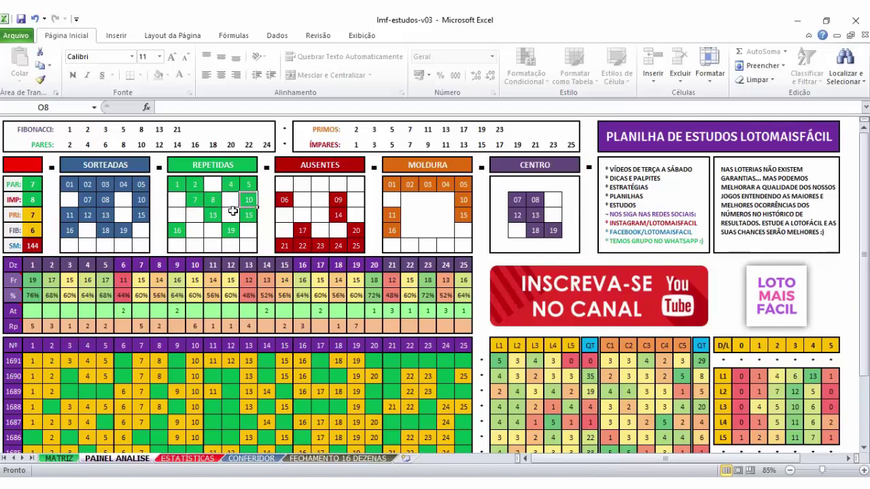
{"action": "left_click", "coordinate": [249, 214]}
{"action": "left_click", "coordinate": [176, 229]}
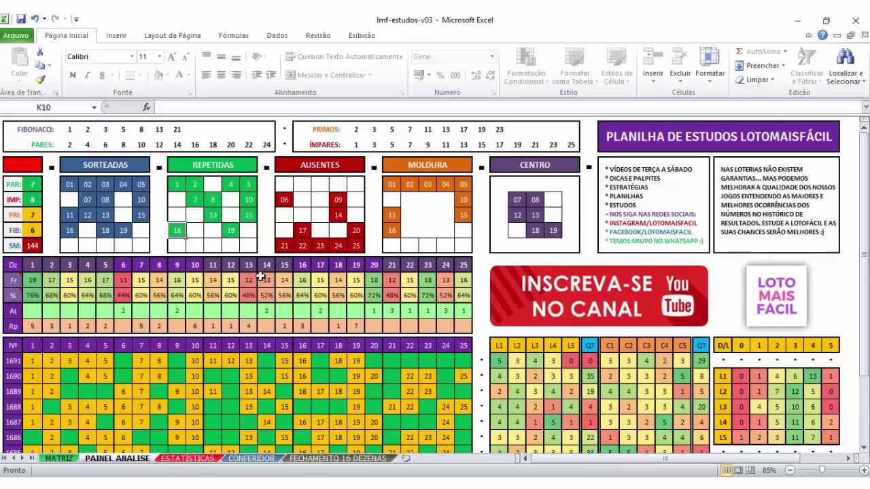
On the ESTATÍSTICAS sheet, examine the occurrence count and percentage for 11 REPETIDAS
{"action": "left_click", "coordinate": [188, 459]}
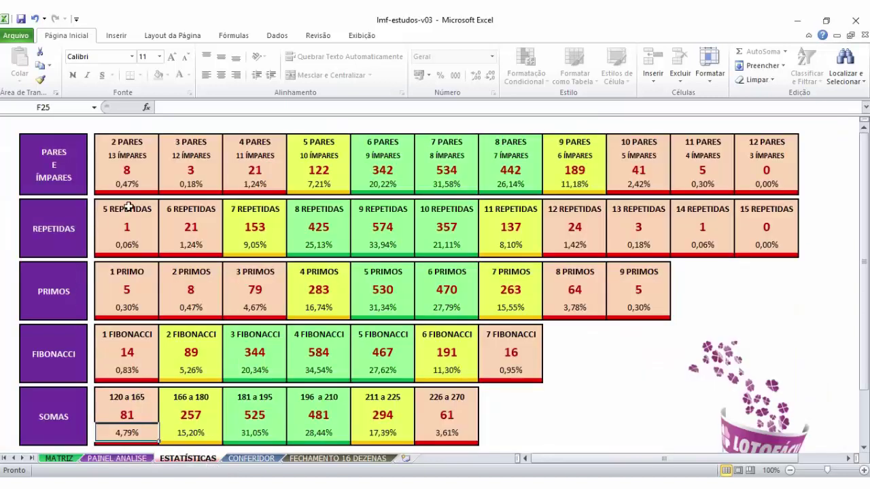
{"action": "left_click_drag", "start_coordinate": [128, 207], "coordinate": [524, 210]}
{"action": "left_click", "coordinate": [523, 231]}
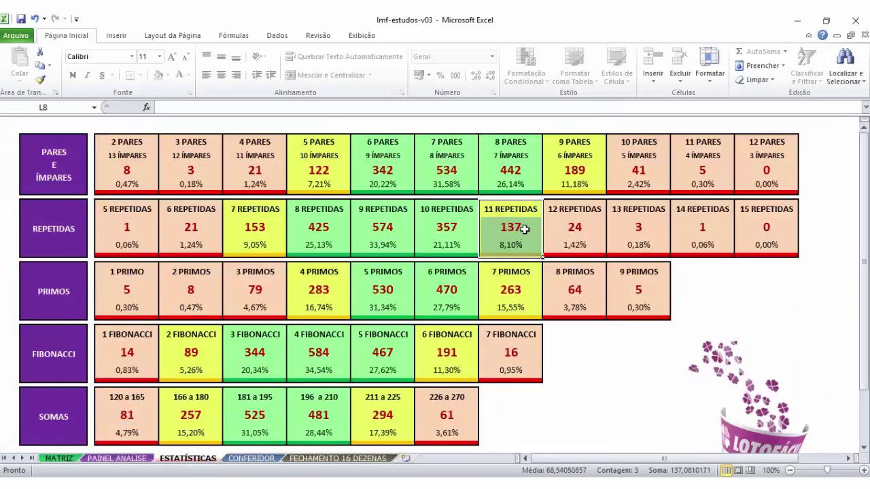
{"action": "left_click", "coordinate": [524, 230]}
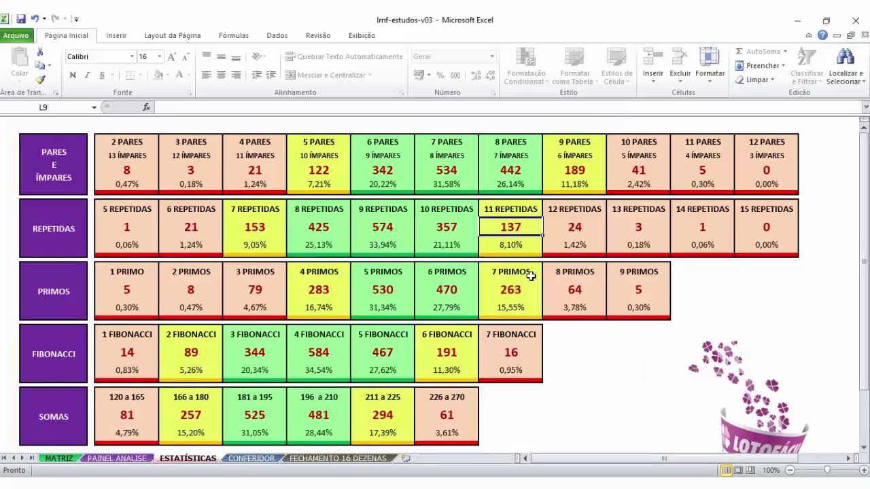
{"action": "key", "text": "Down"}
{"action": "left_click_drag", "start_coordinate": [524, 212], "coordinate": [532, 252]}
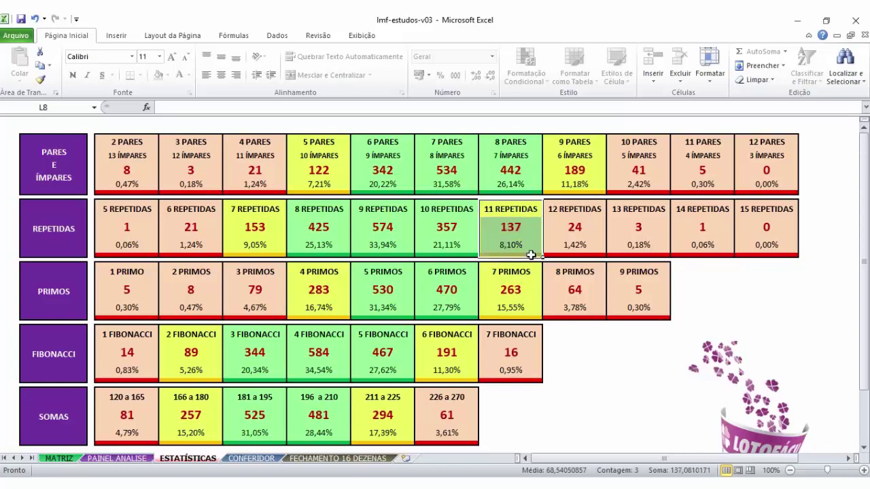
{"action": "left_click", "coordinate": [511, 252]}
{"action": "left_click_drag", "start_coordinate": [528, 207], "coordinate": [526, 255]}
{"action": "left_click_drag", "start_coordinate": [511, 210], "coordinate": [511, 248]}
{"action": "left_click", "coordinate": [511, 246]}
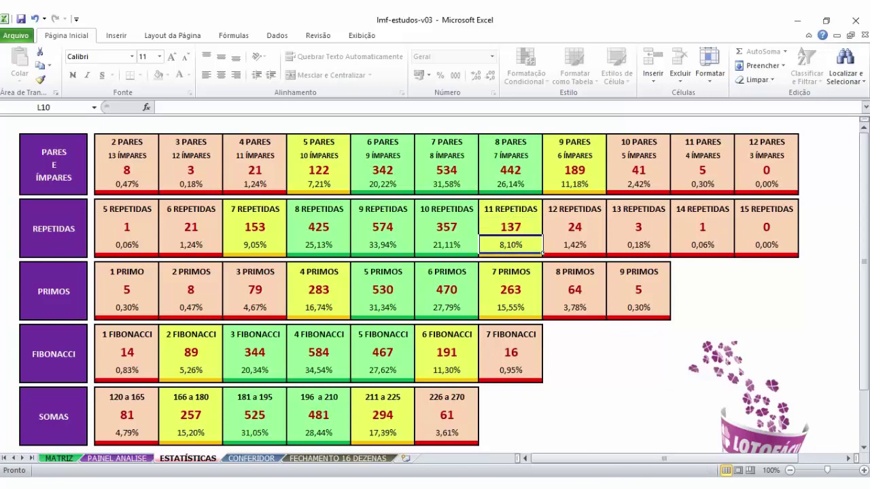
Return to PAINEL ANALISE and go through the drawn border numbers in the MOLDURA grid
{"action": "left_click", "coordinate": [126, 460]}
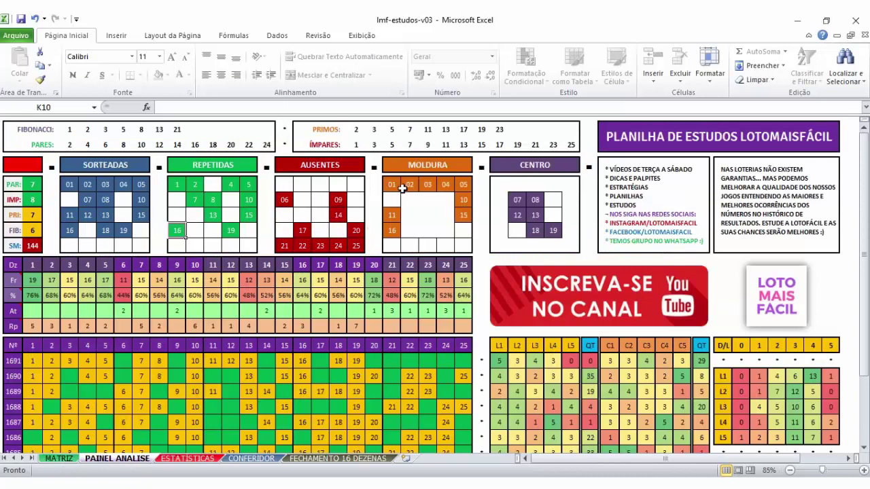
{"action": "left_click", "coordinate": [380, 184]}
{"action": "left_click_drag", "start_coordinate": [393, 184], "coordinate": [464, 185]}
{"action": "left_click", "coordinate": [463, 200]}
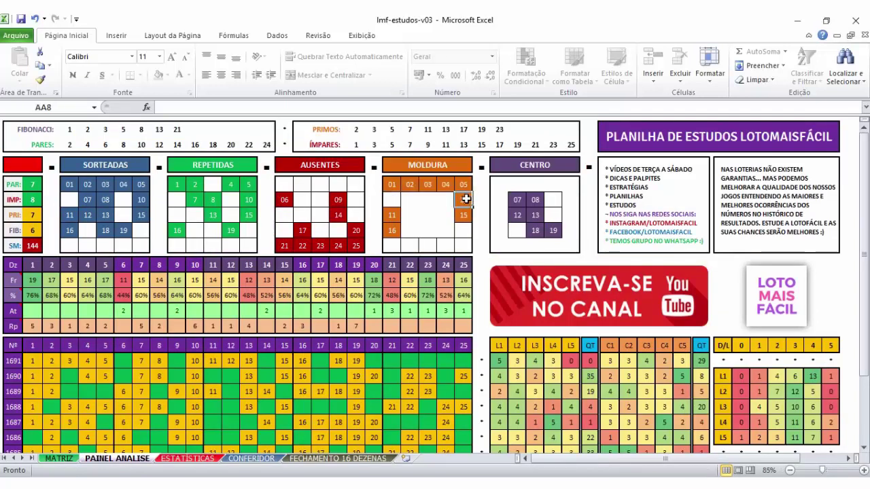
{"action": "left_click", "coordinate": [463, 215]}
{"action": "left_click", "coordinate": [391, 214]}
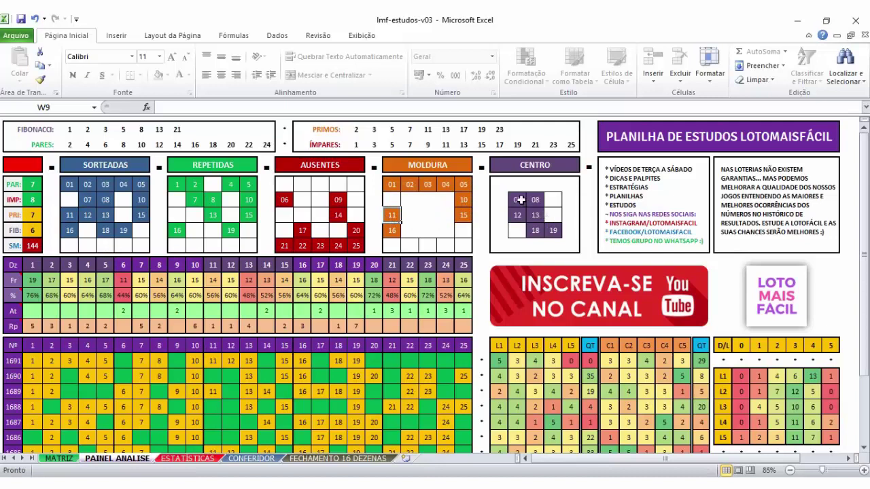
Examine the drawn numbers in the CENTRO grid and compare them with the whole MOLDURA grid
{"action": "left_click_drag", "start_coordinate": [519, 200], "coordinate": [537, 200]}
{"action": "left_click_drag", "start_coordinate": [536, 231], "coordinate": [553, 231]}
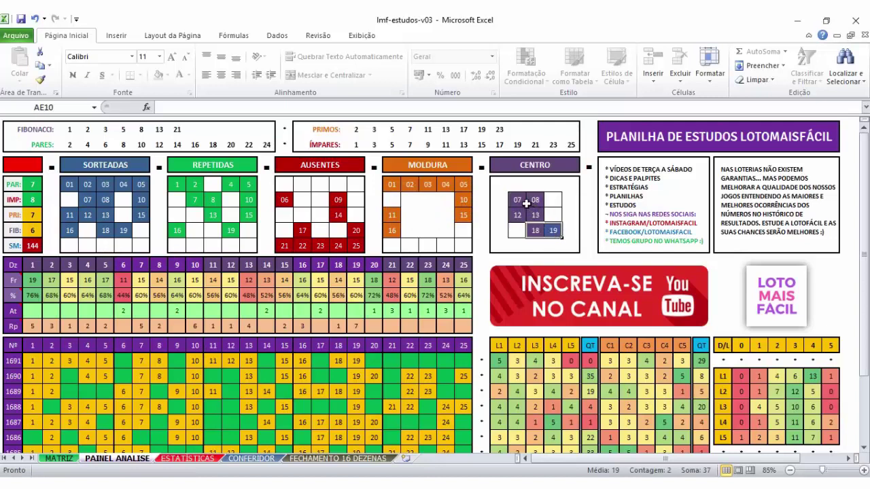
{"action": "left_click_drag", "start_coordinate": [526, 203], "coordinate": [536, 230]}
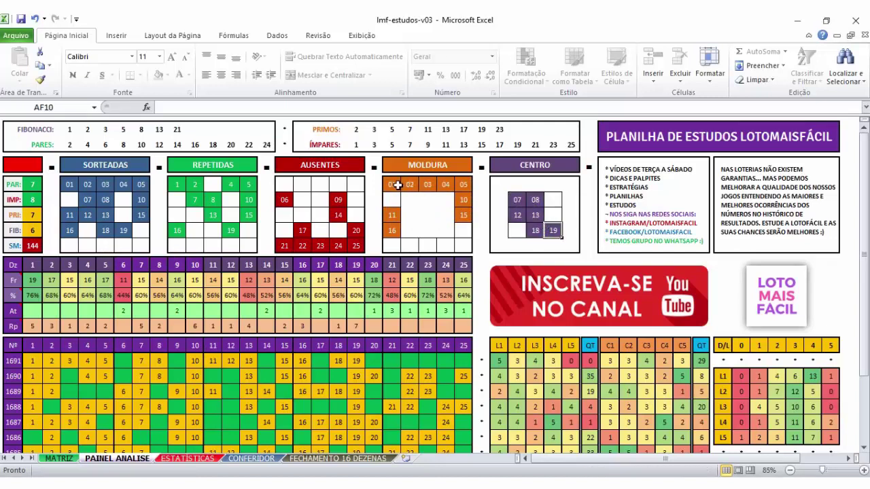
{"action": "left_click_drag", "start_coordinate": [398, 185], "coordinate": [458, 241]}
{"action": "left_click", "coordinate": [460, 243]}
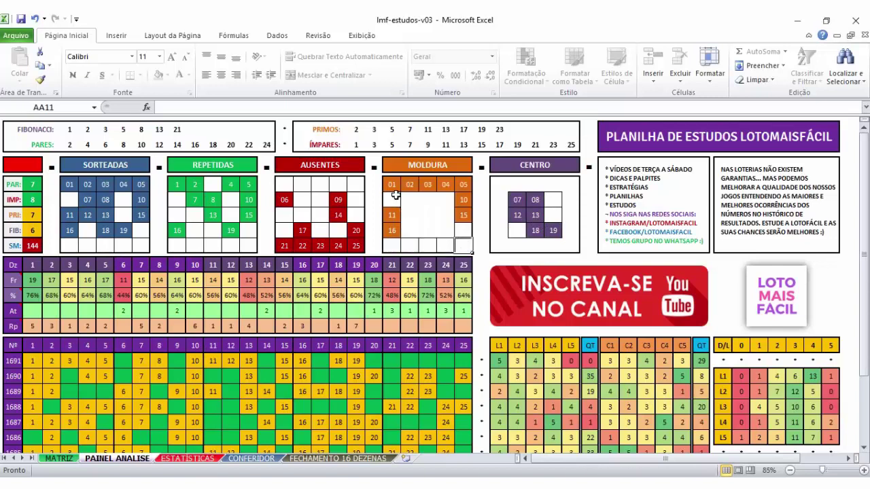
Examine the whole MOLDURA grid and its inner 3 x 3 area, ending on the draw's SM sum
{"action": "left_click_drag", "start_coordinate": [394, 186], "coordinate": [462, 248]}
{"action": "left_click", "coordinate": [462, 247]}
{"action": "left_click_drag", "start_coordinate": [391, 184], "coordinate": [464, 243]}
{"action": "left_click", "coordinate": [462, 244]}
{"action": "left_click_drag", "start_coordinate": [412, 204], "coordinate": [445, 228]}
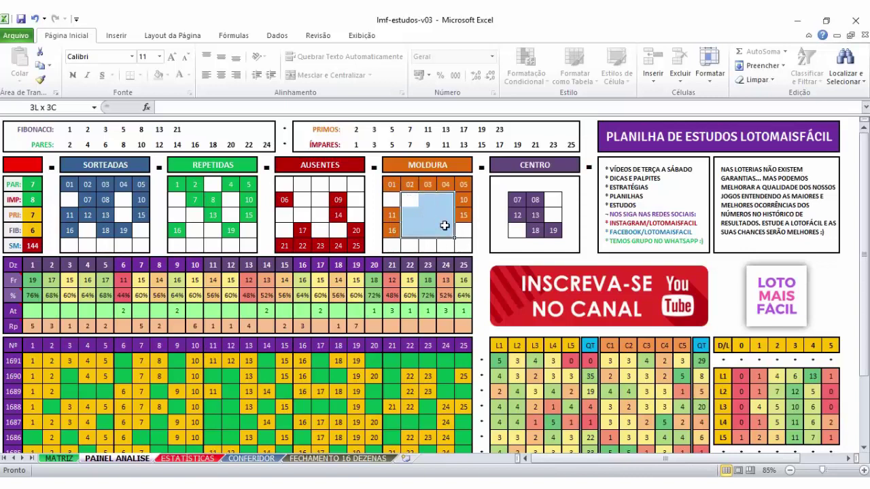
{"action": "left_click", "coordinate": [410, 200]}
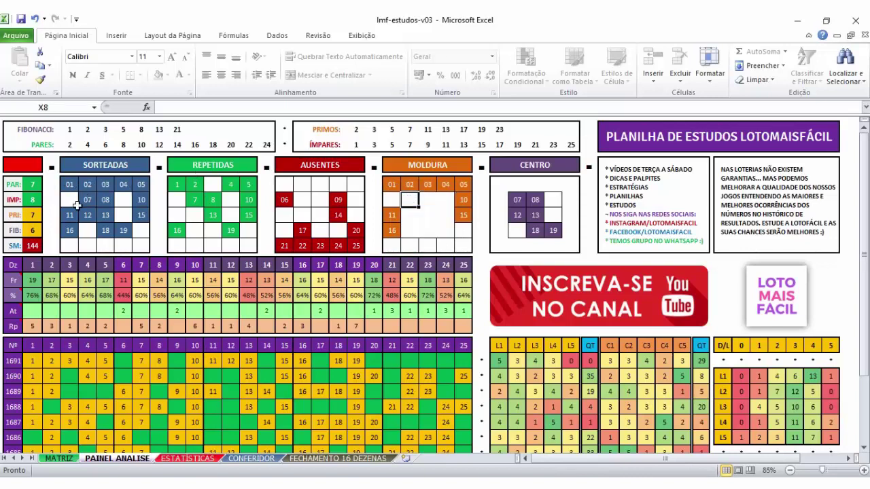
{"action": "left_click", "coordinate": [34, 246]}
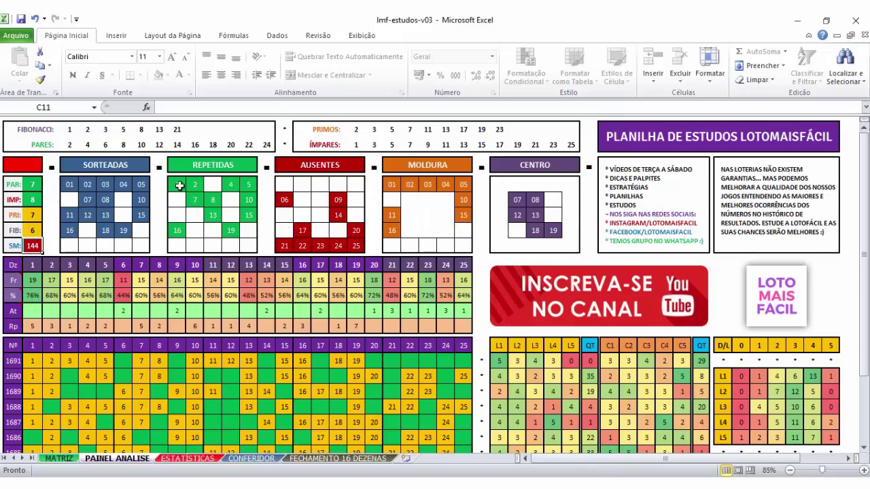
On the MATRIZ sheet, filter out the draws that contain 25 and 24, keeping the blanks in both columns
{"action": "left_click", "coordinate": [59, 459]}
{"action": "left_click", "coordinate": [205, 319]}
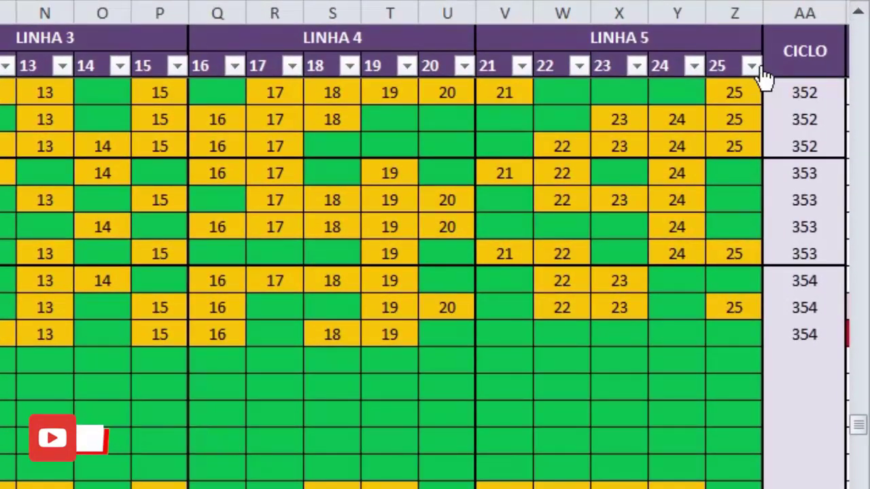
{"action": "left_click", "coordinate": [753, 66]}
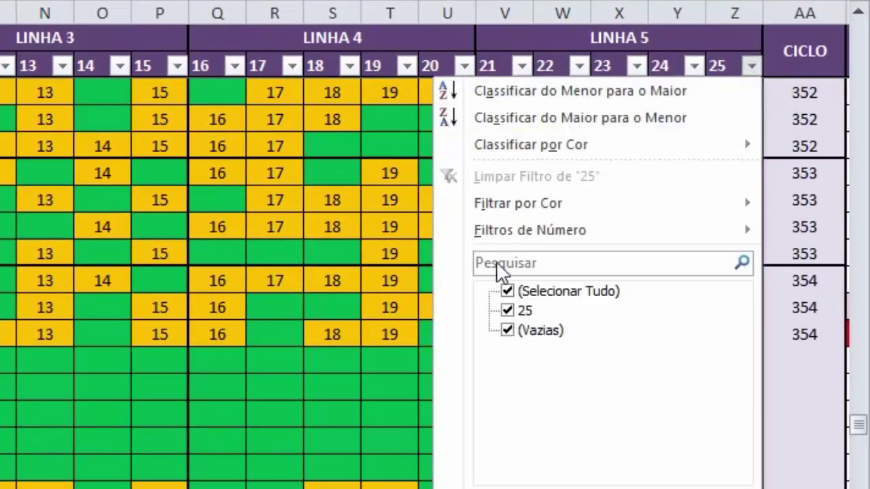
{"action": "left_click", "coordinate": [508, 310]}
{"action": "left_click", "coordinate": [689, 476]}
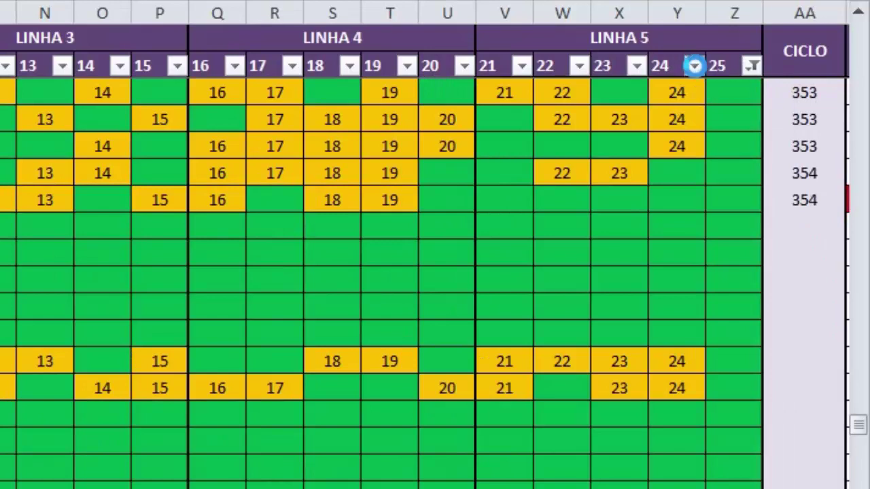
{"action": "left_click", "coordinate": [694, 66]}
{"action": "left_click", "coordinate": [450, 310]}
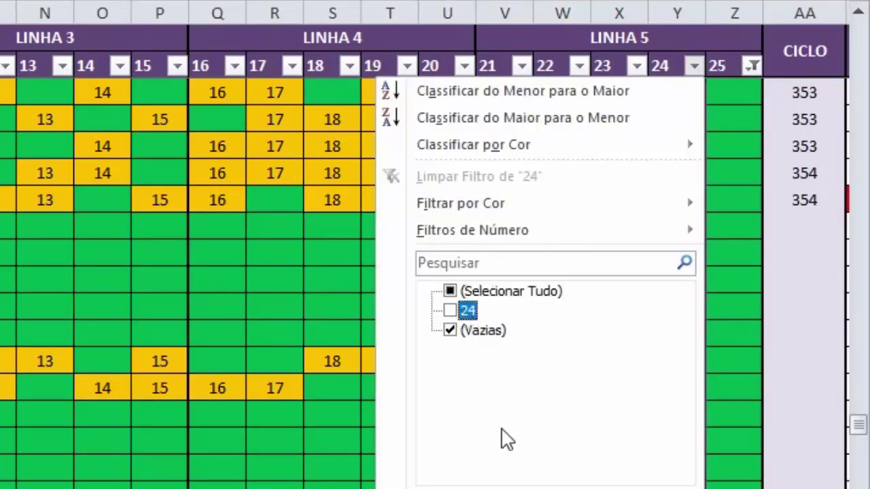
{"action": "left_click", "coordinate": [669, 487]}
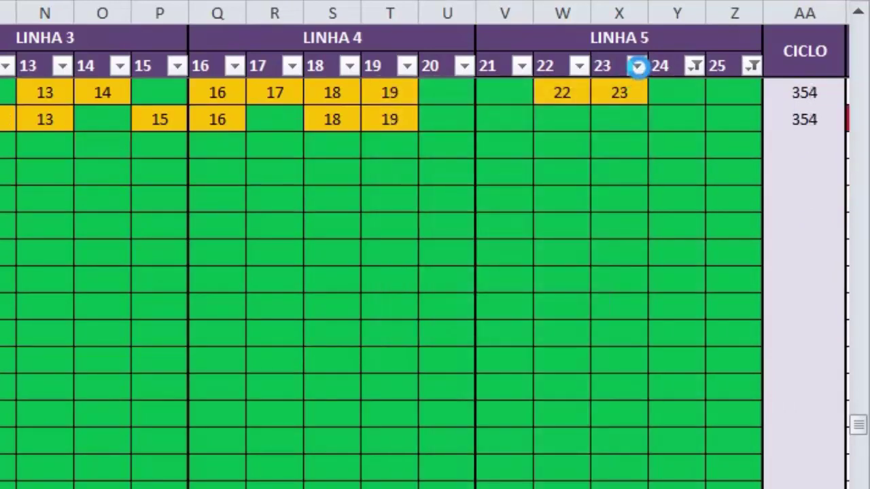
Filter out the draws that contain 23 and 22, keeping only the blanks in those columns
{"action": "left_click", "coordinate": [637, 66]}
{"action": "left_click", "coordinate": [409, 311]}
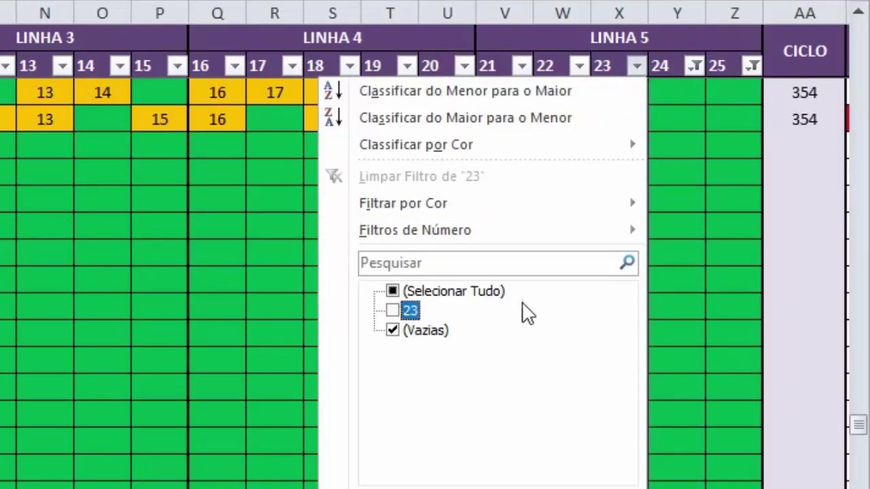
{"action": "left_click", "coordinate": [611, 487]}
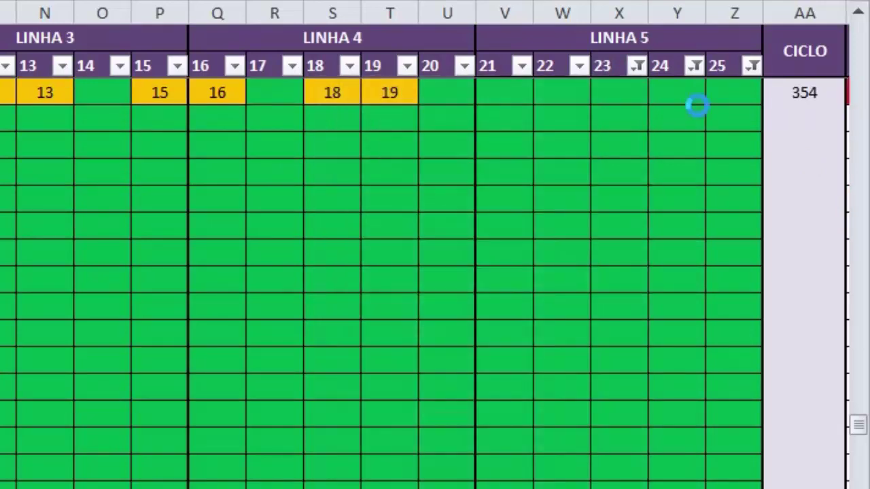
{"action": "left_click", "coordinate": [579, 66]}
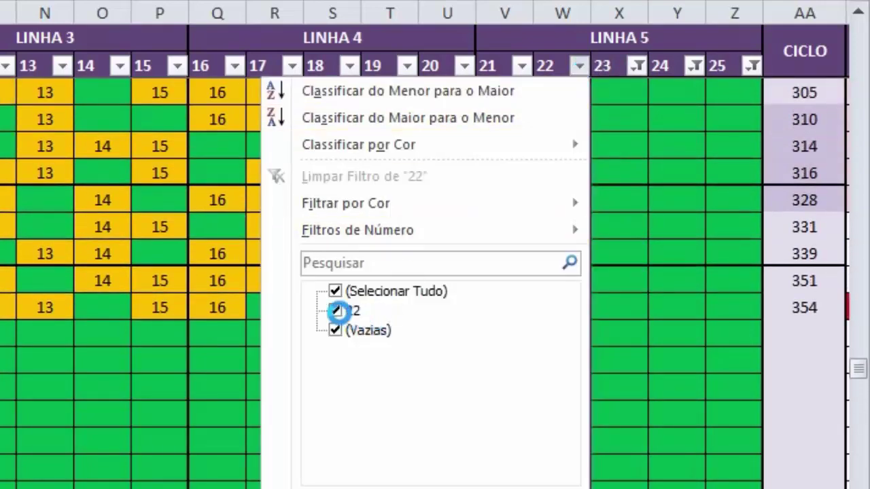
{"action": "left_click", "coordinate": [336, 310]}
{"action": "left_click", "coordinate": [537, 487]}
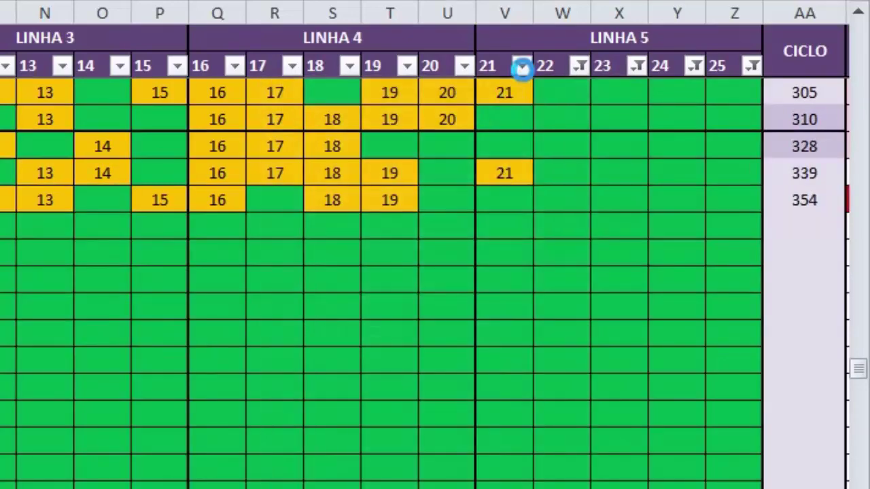
Filter out the draws that contain 21 and 20, keeping only the blanks in those columns
{"action": "left_click", "coordinate": [522, 66]}
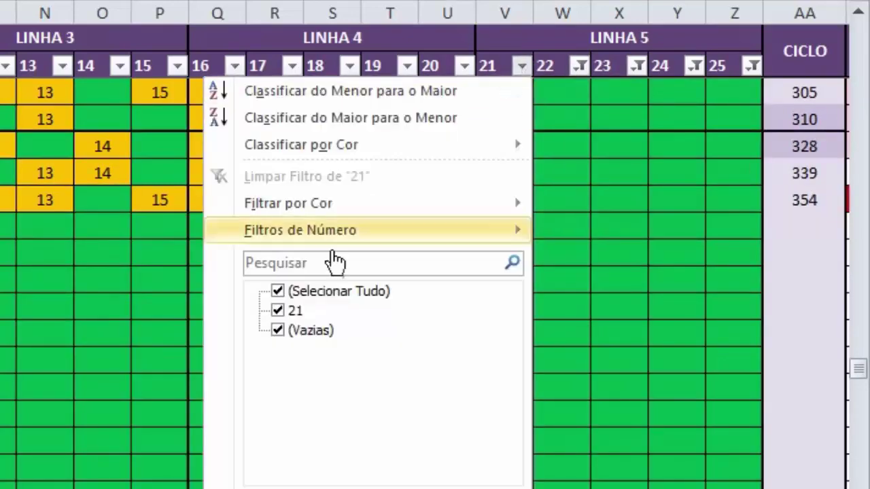
{"action": "left_click", "coordinate": [278, 310]}
{"action": "key", "text": "Return"}
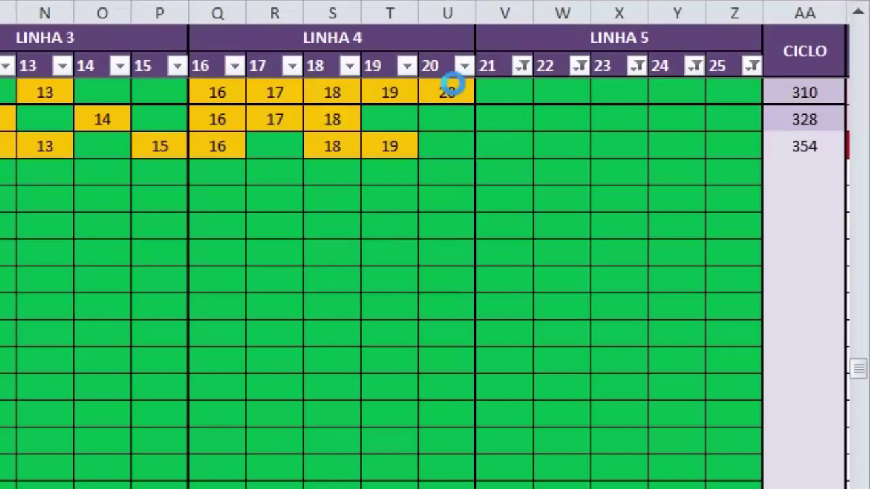
{"action": "left_click", "coordinate": [464, 66]}
{"action": "left_click", "coordinate": [220, 311]}
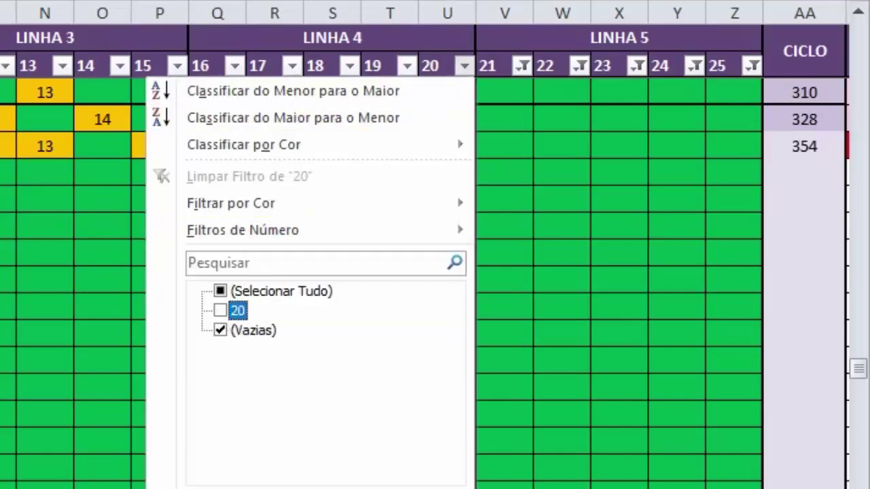
{"action": "key", "text": "Return"}
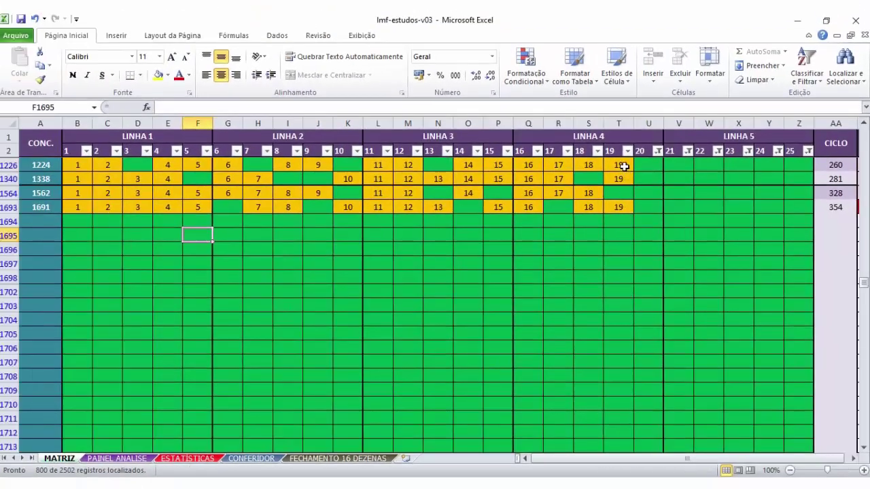
Examine the filtered draws in column 19 and across columns 1 to 25, ending on draw number 1224
{"action": "left_click_drag", "start_coordinate": [622, 167], "coordinate": [618, 207]}
{"action": "left_click", "coordinate": [618, 250]}
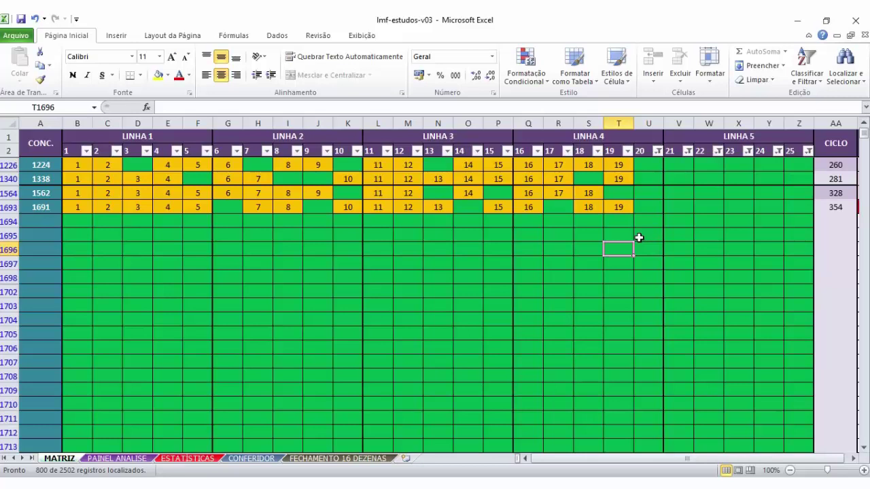
{"action": "left_click_drag", "start_coordinate": [798, 165], "coordinate": [76, 207]}
{"action": "left_click", "coordinate": [77, 250]}
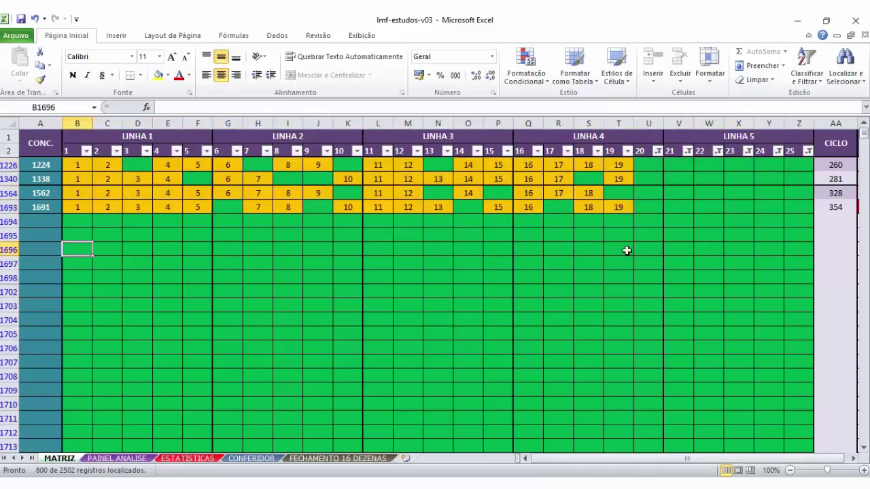
{"action": "left_click", "coordinate": [657, 167]}
{"action": "left_click", "coordinate": [26, 163]}
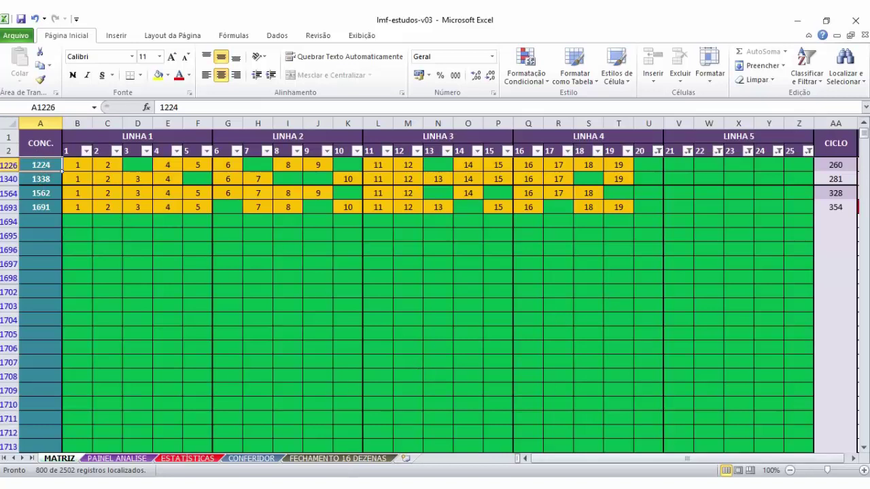
Switch to the Caixa Lotofácil results page in the browser and look up draw 1224
{"action": "mouse_move", "coordinate": [348, 435]}
{"action": "left_click", "coordinate": [277, 436]}
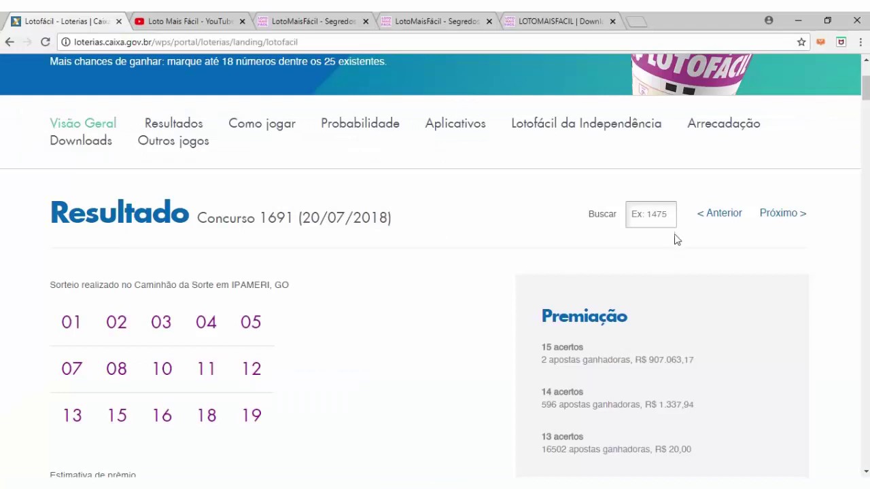
{"action": "left_click", "coordinate": [665, 215]}
{"action": "type", "text": "1224"}
{"action": "key", "text": "Return"}
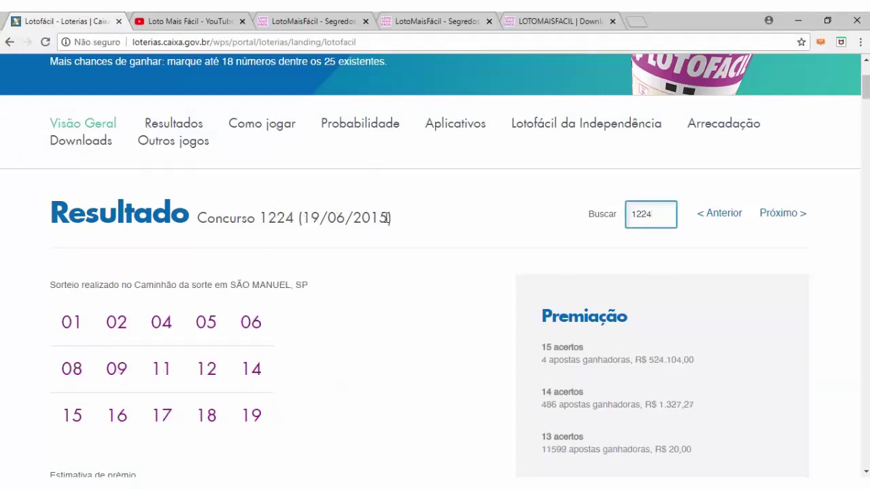
Examine the draw number and date in the result heading for Concurso 1224
{"action": "left_click_drag", "start_coordinate": [386, 218], "coordinate": [301, 218]}
{"action": "left_click", "coordinate": [325, 261]}
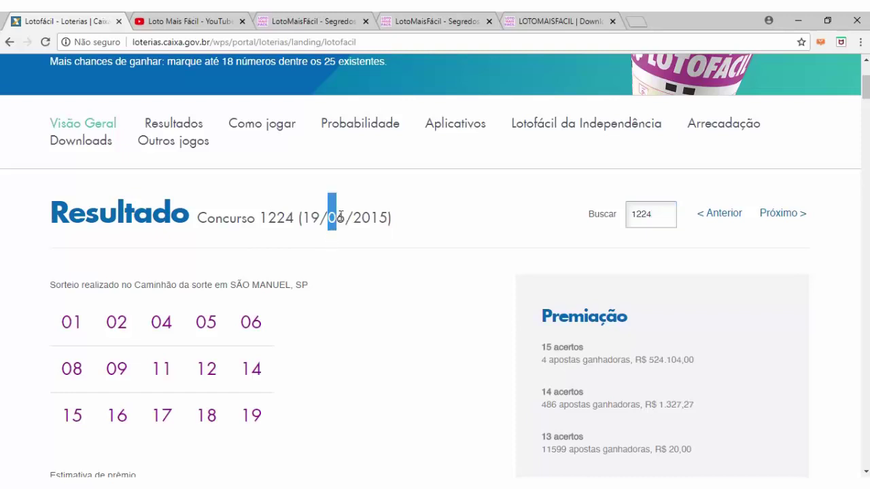
{"action": "left_click_drag", "start_coordinate": [382, 218], "coordinate": [304, 217]}
{"action": "left_click_drag", "start_coordinate": [302, 218], "coordinate": [382, 218]}
{"action": "left_click", "coordinate": [312, 247]}
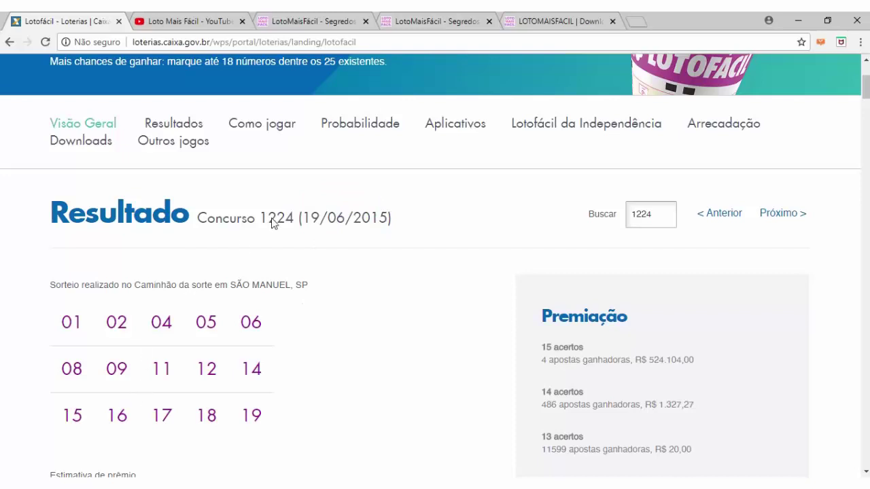
{"action": "left_click_drag", "start_coordinate": [261, 219], "coordinate": [389, 219]}
{"action": "left_click", "coordinate": [419, 246]}
Back in the Excel workbook, compare the LINHA 1 numbers of the filtered draws and go through draw 1562
{"action": "key", "text": "alt+Tab"}
{"action": "left_click", "coordinate": [58, 206]}
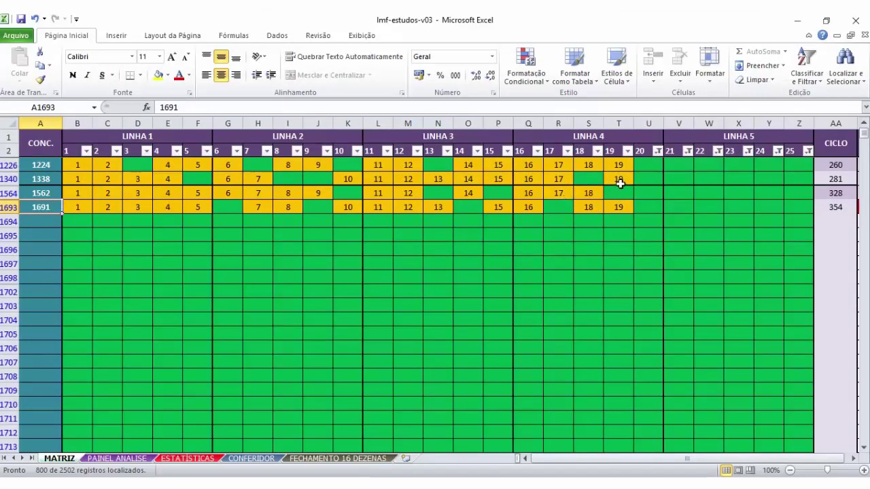
{"action": "left_click_drag", "start_coordinate": [74, 163], "coordinate": [202, 188]}
{"action": "left_click", "coordinate": [190, 207]}
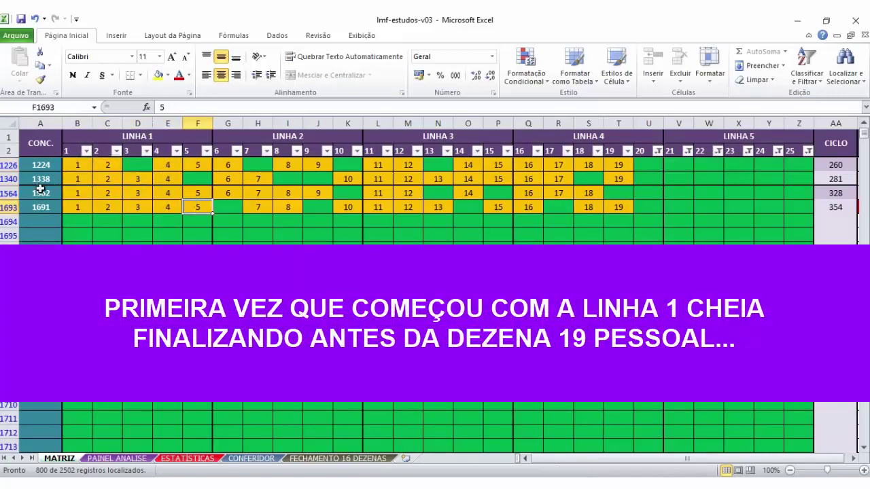
{"action": "left_click_drag", "start_coordinate": [71, 193], "coordinate": [193, 190]}
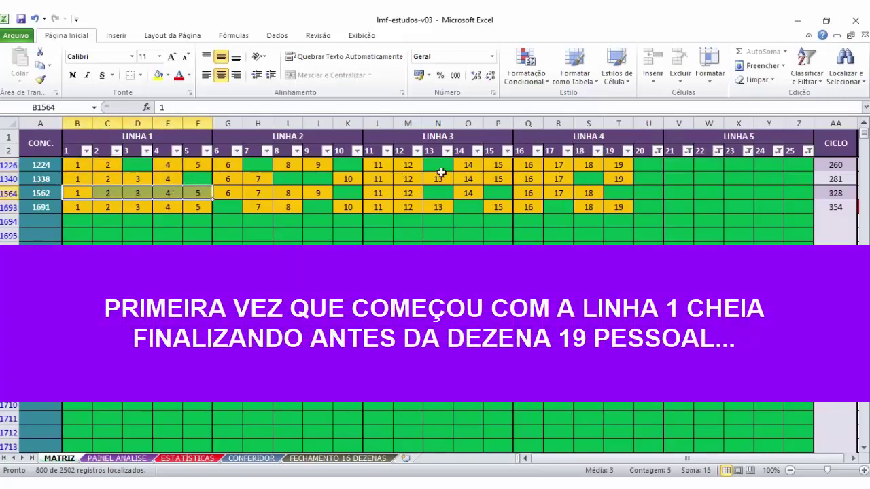
{"action": "left_click_drag", "start_coordinate": [595, 194], "coordinate": [75, 193]}
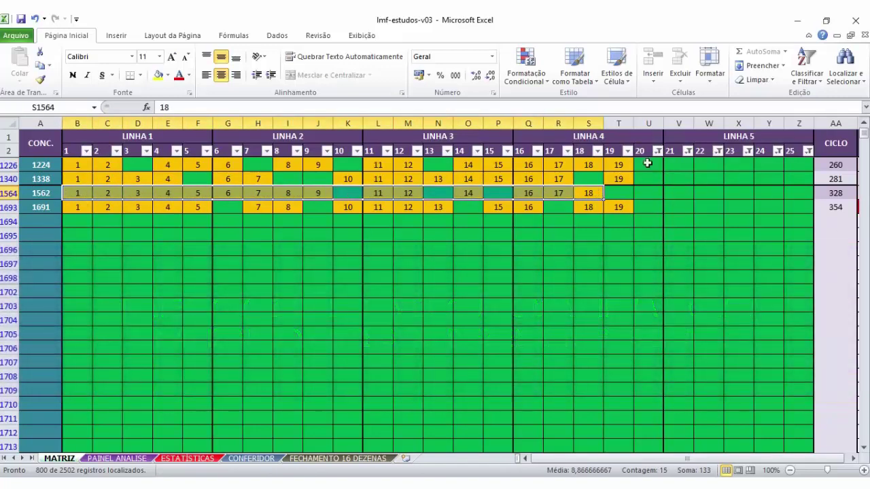
Examine the cells for 20 to 25 in the four filtered draws, and then the whole column for 19
{"action": "left_click_drag", "start_coordinate": [647, 165], "coordinate": [787, 211]}
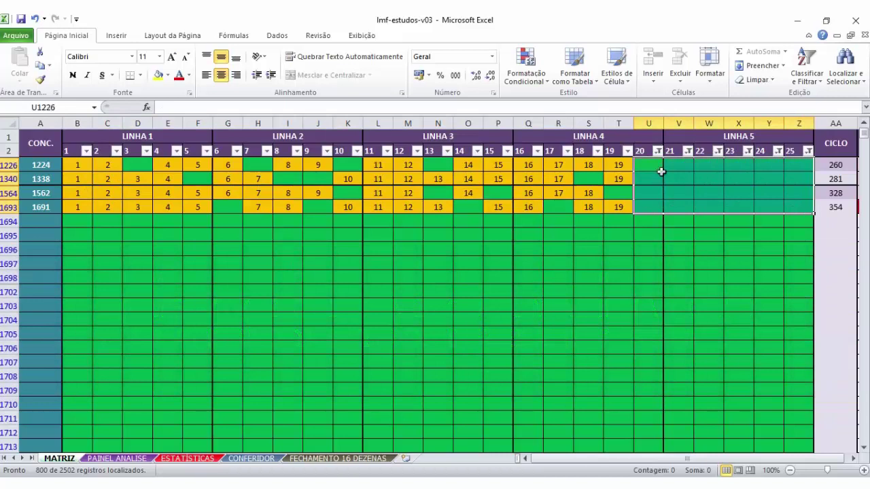
{"action": "left_click_drag", "start_coordinate": [652, 166], "coordinate": [792, 208]}
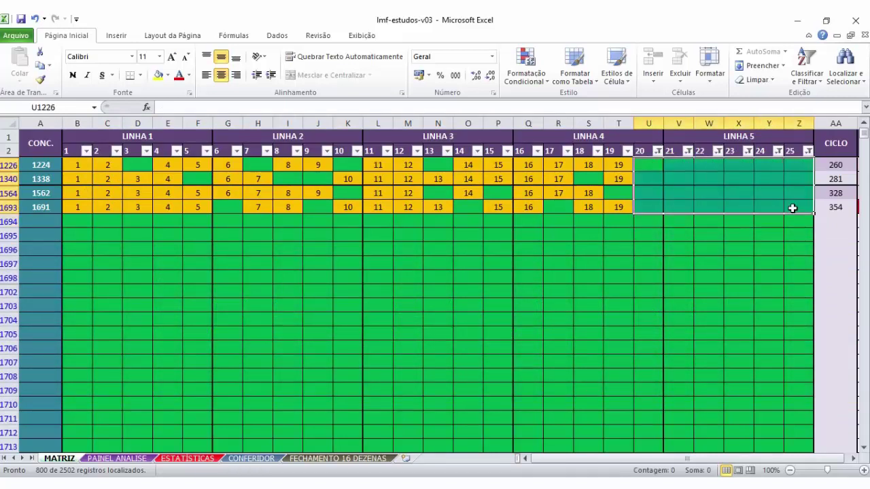
{"action": "left_click", "coordinate": [627, 151]}
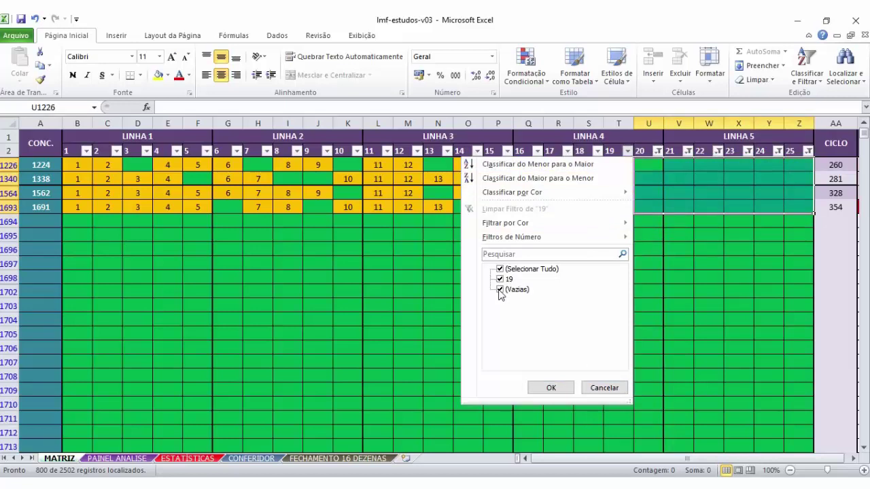
{"action": "left_click", "coordinate": [620, 387]}
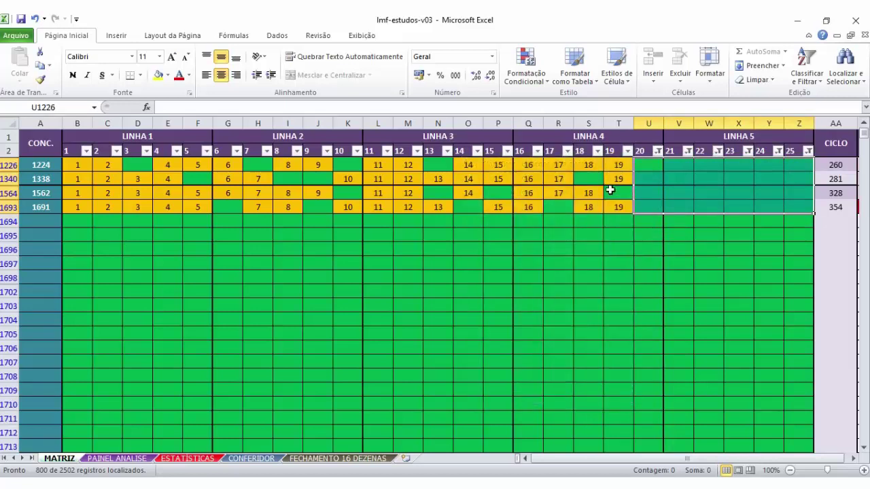
{"action": "left_click", "coordinate": [615, 191]}
{"action": "left_click", "coordinate": [619, 124]}
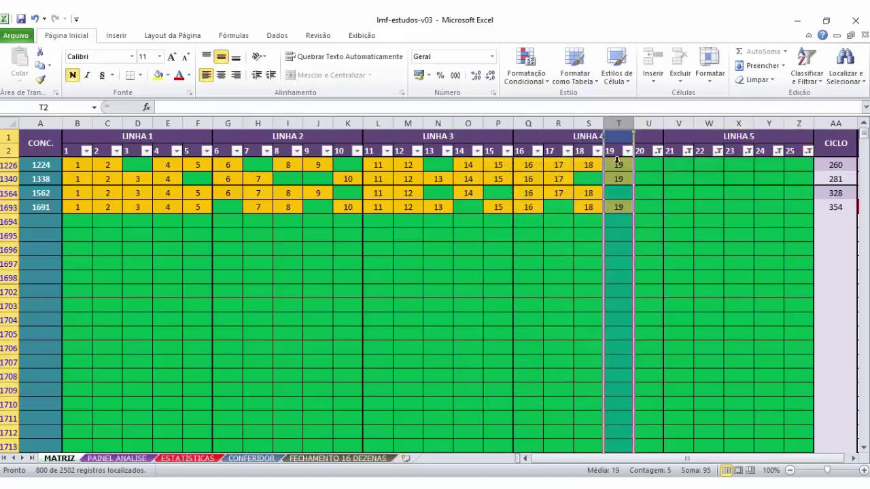
Compare the full row of draw 1562 with draw 1691, checking 1691's LINHA 1 numbers and its 19
{"action": "left_click_drag", "start_coordinate": [618, 165], "coordinate": [68, 192]}
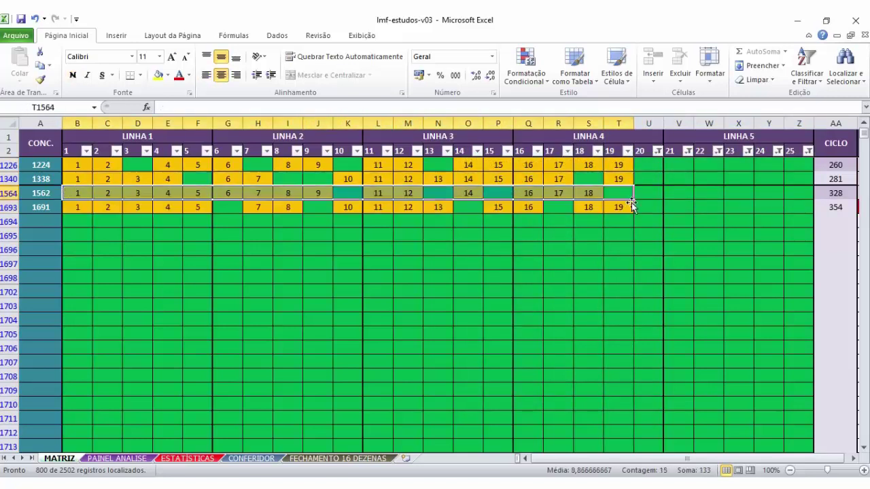
{"action": "left_click_drag", "start_coordinate": [626, 208], "coordinate": [193, 208]}
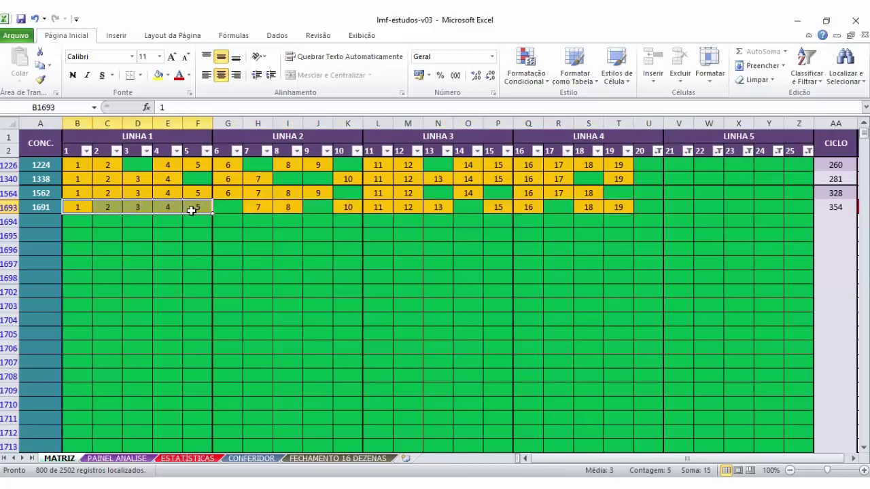
{"action": "left_click_drag", "start_coordinate": [74, 210], "coordinate": [202, 210]}
{"action": "left_click", "coordinate": [622, 207]}
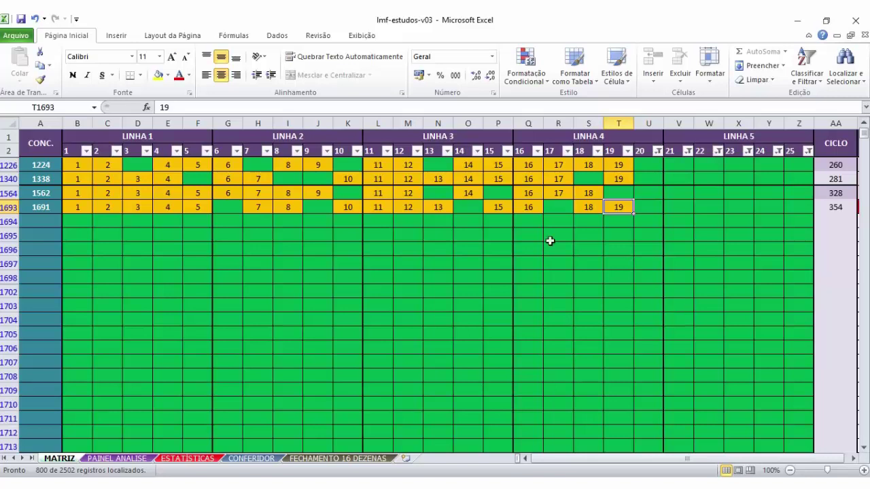
Examine draw 1691's numbers in LINHA 1, and then its cells from 6 to 20
{"action": "left_click_drag", "start_coordinate": [78, 206], "coordinate": [198, 208]}
{"action": "left_click", "coordinate": [81, 210]}
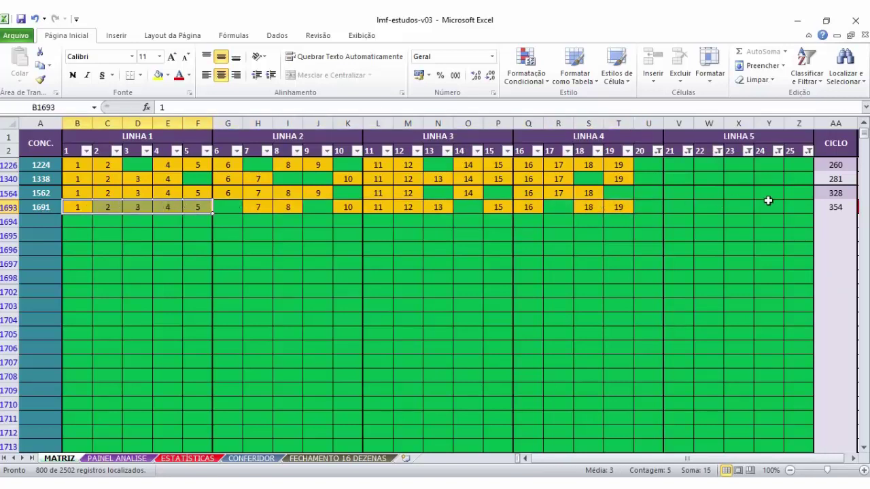
{"action": "mouse_move", "coordinate": [637, 202]}
{"action": "left_mouse_down"}
{"action": "mouse_move", "coordinate": [220, 219]}
{"action": "mouse_move", "coordinate": [439, 206]}
{"action": "mouse_move", "coordinate": [247, 208]}
{"action": "mouse_move", "coordinate": [635, 208]}
{"action": "left_mouse_up"}
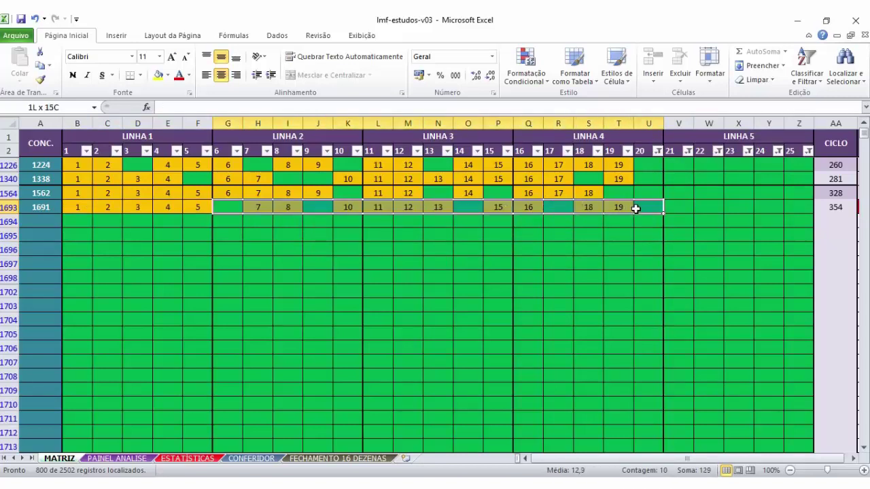
{"action": "left_click", "coordinate": [145, 348]}
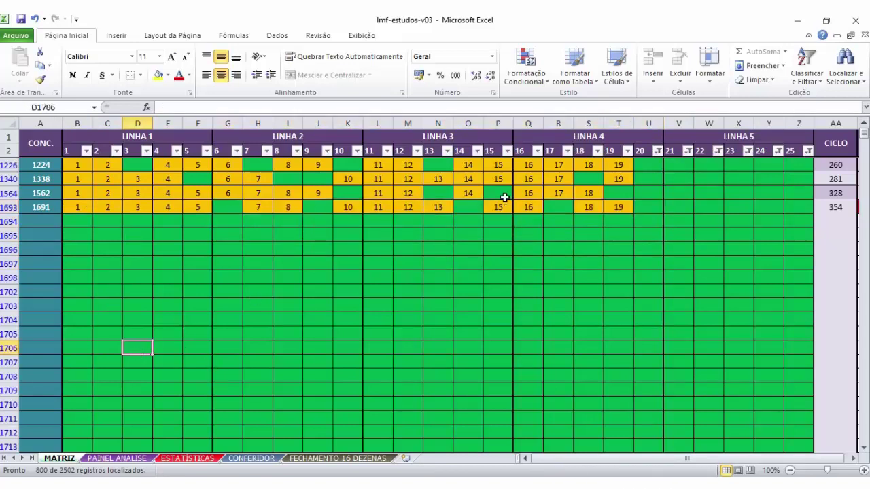
Remove the blanks-only filters from columns 20, 21 and 22 by selecting all their values again
{"action": "left_click", "coordinate": [658, 150]}
{"action": "left_click", "coordinate": [539, 269]}
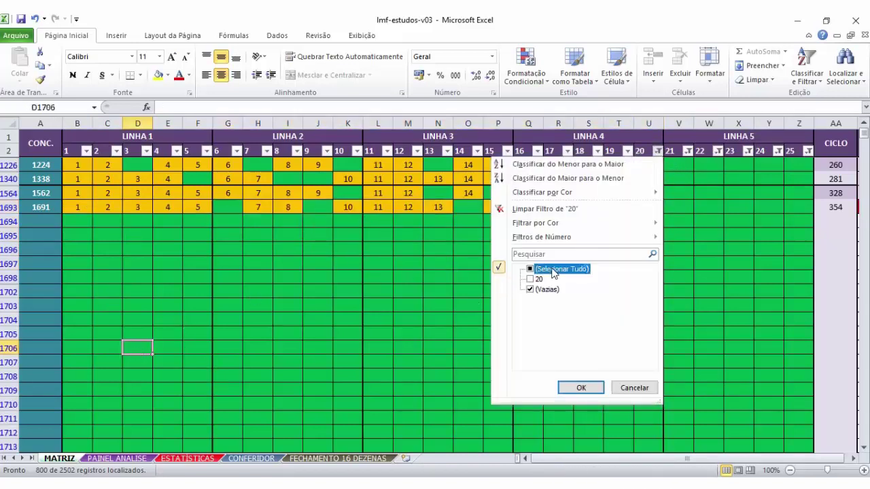
{"action": "left_click", "coordinate": [581, 388]}
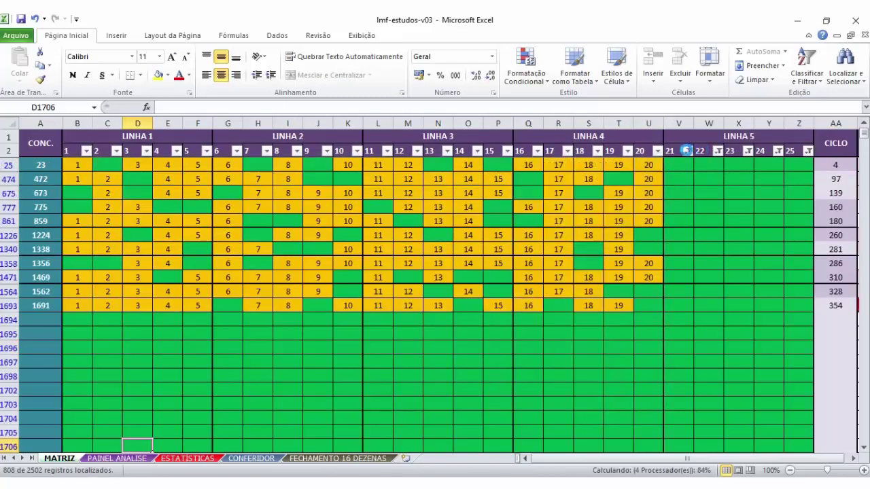
{"action": "left_click", "coordinate": [688, 151]}
{"action": "left_click", "coordinate": [587, 269]}
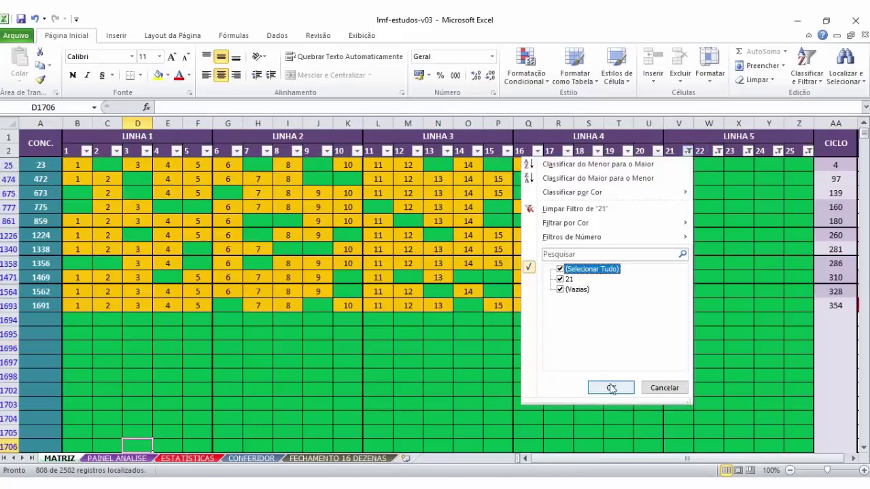
{"action": "left_click", "coordinate": [611, 387]}
{"action": "left_click", "coordinate": [716, 151]}
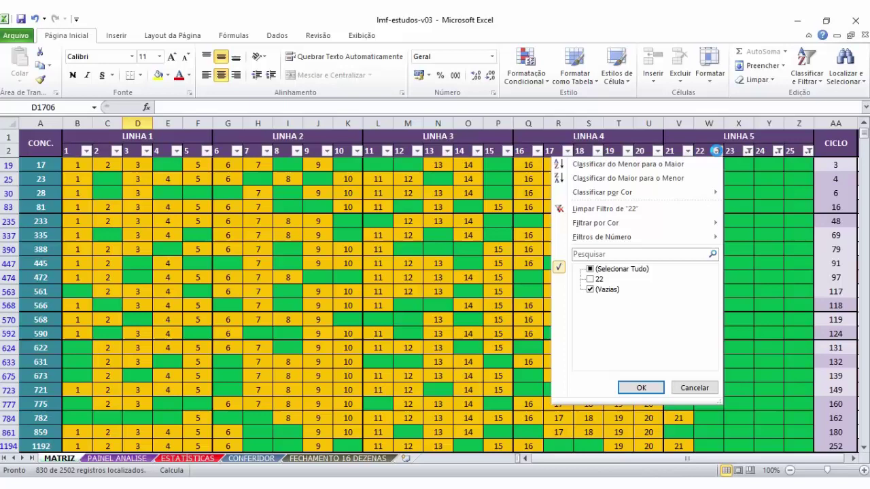
{"action": "left_click", "coordinate": [588, 269]}
{"action": "left_click", "coordinate": [642, 388]}
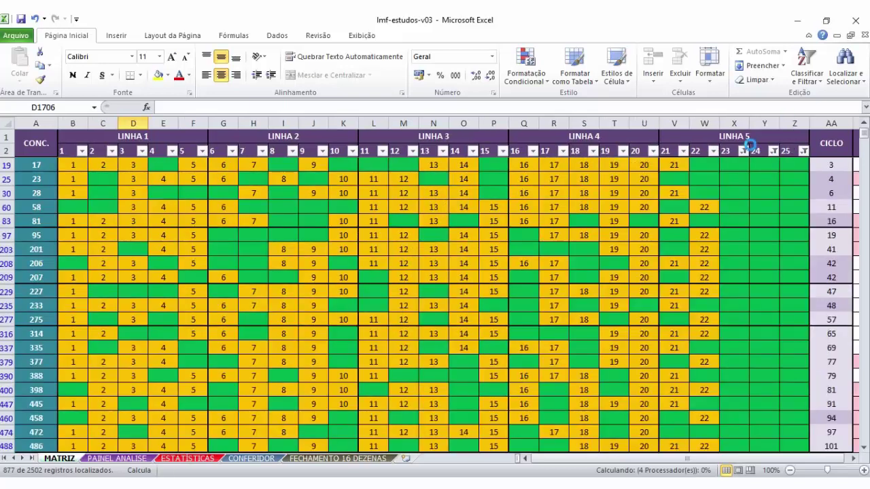
Remove the blanks-only filters from columns 23, 24 and 25 by selecting all their values again
{"action": "left_click", "coordinate": [743, 151]}
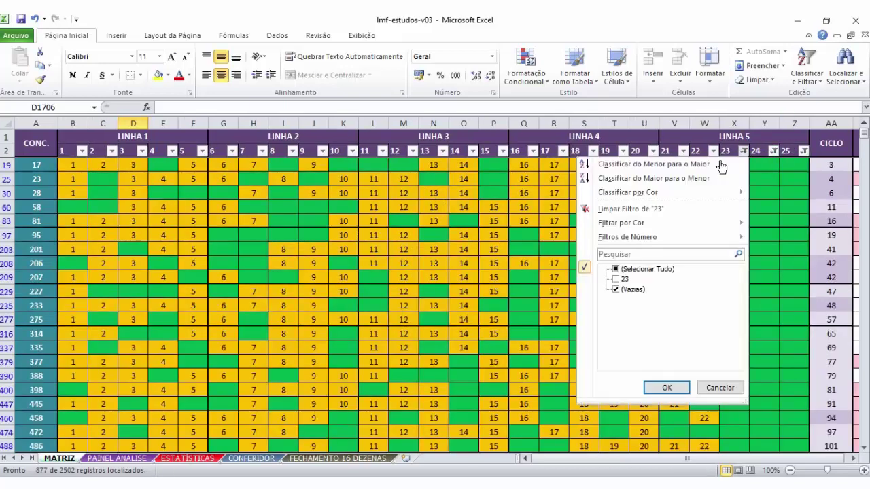
{"action": "left_click", "coordinate": [626, 270]}
{"action": "left_click", "coordinate": [666, 387]}
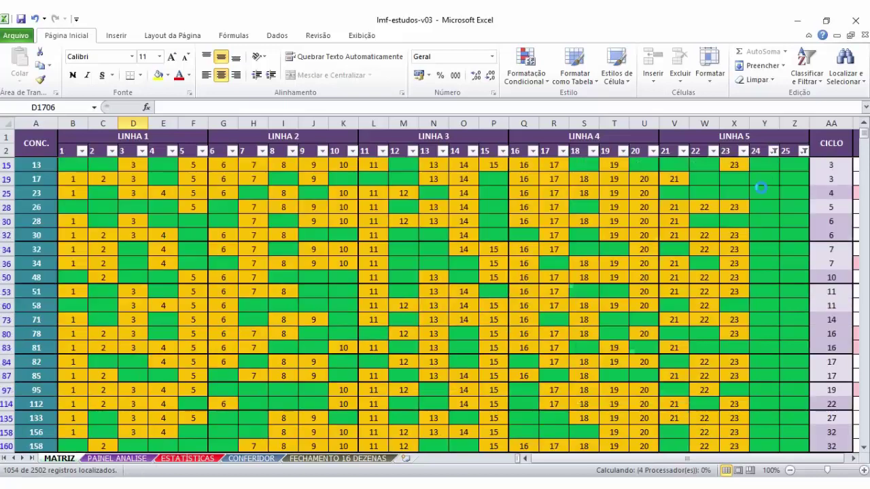
{"action": "left_click", "coordinate": [773, 151]}
{"action": "left_click", "coordinate": [683, 270]}
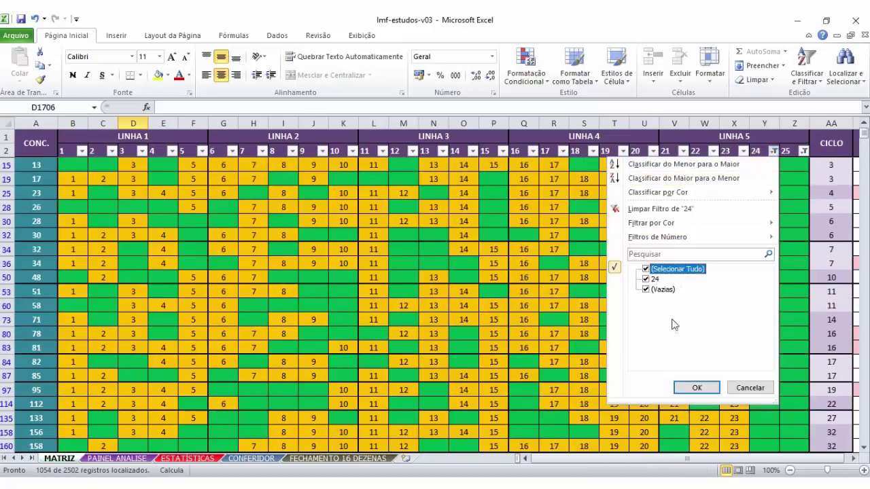
{"action": "left_click", "coordinate": [698, 389]}
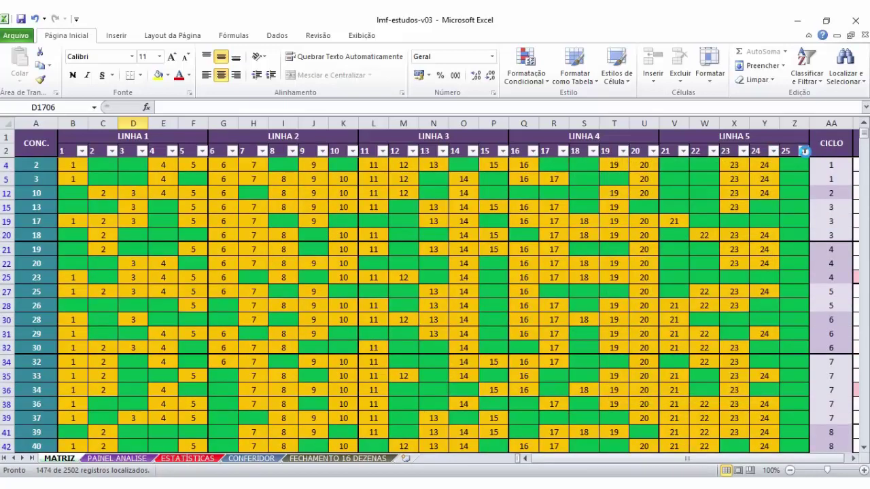
{"action": "left_click", "coordinate": [804, 151]}
{"action": "left_click", "coordinate": [707, 269]}
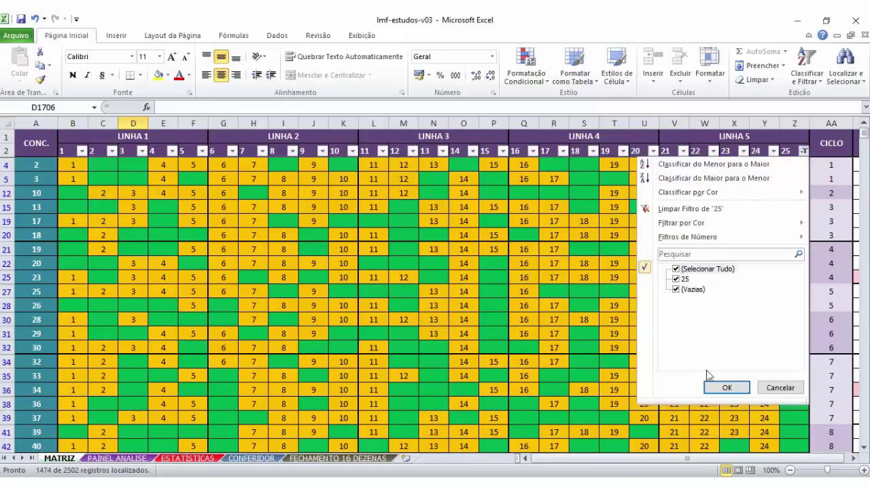
{"action": "left_click", "coordinate": [722, 387]}
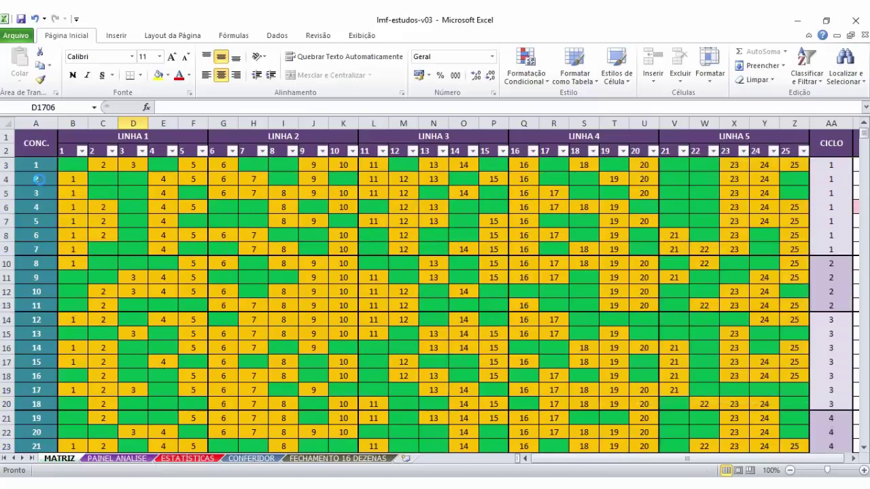
Go to the last recorded draw in the CONC. column and examine the full row of draw 1691
{"action": "left_click", "coordinate": [49, 175]}
{"action": "key", "text": "ctrl+Down"}
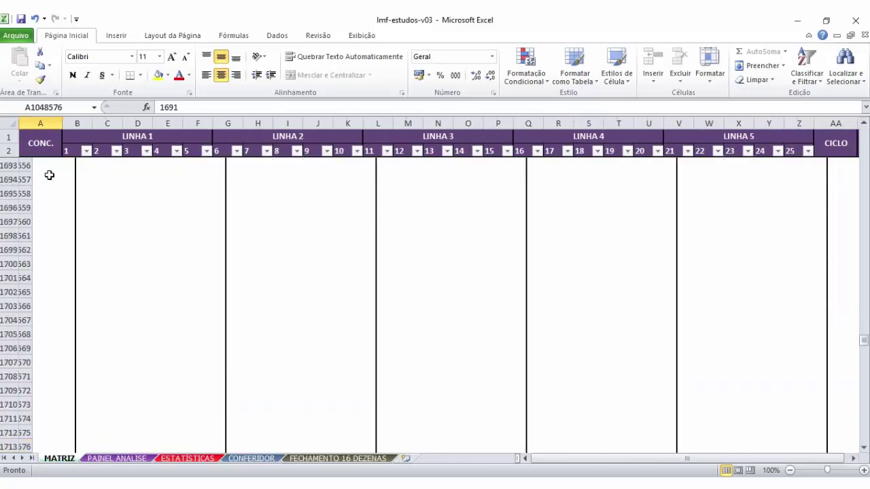
{"action": "key", "text": "ctrl+Down"}
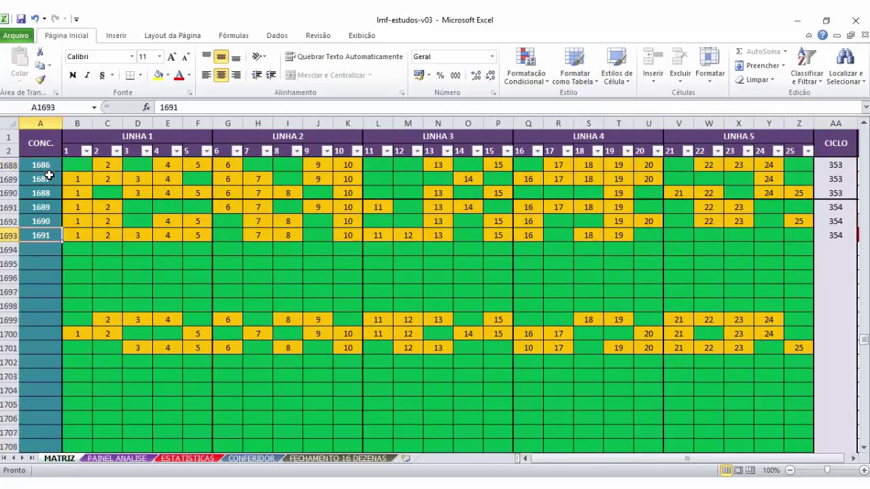
{"action": "left_click", "coordinate": [535, 263]}
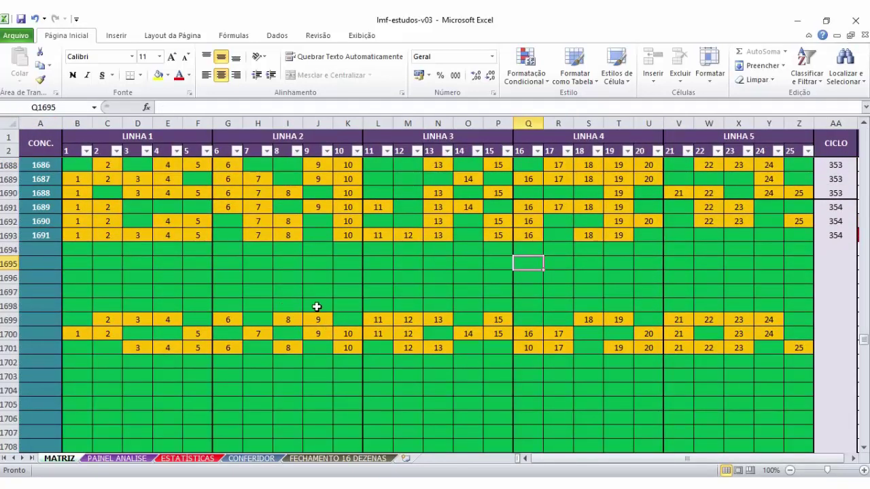
{"action": "scroll", "coordinate": [613, 261], "scroll_direction": "up", "scroll_amount": 2}
{"action": "left_click", "coordinate": [658, 300]}
{"action": "scroll", "coordinate": [658, 300], "scroll_direction": "down", "scroll_amount": 1}
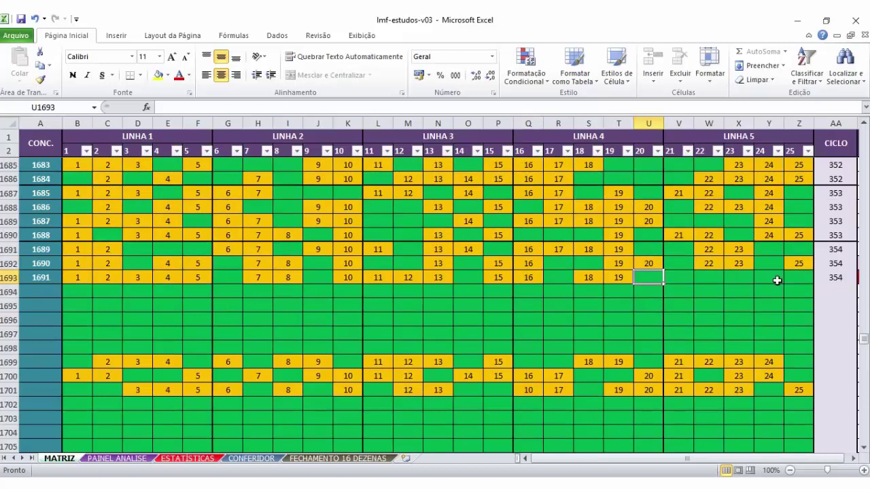
{"action": "left_click_drag", "start_coordinate": [41, 278], "coordinate": [802, 277]}
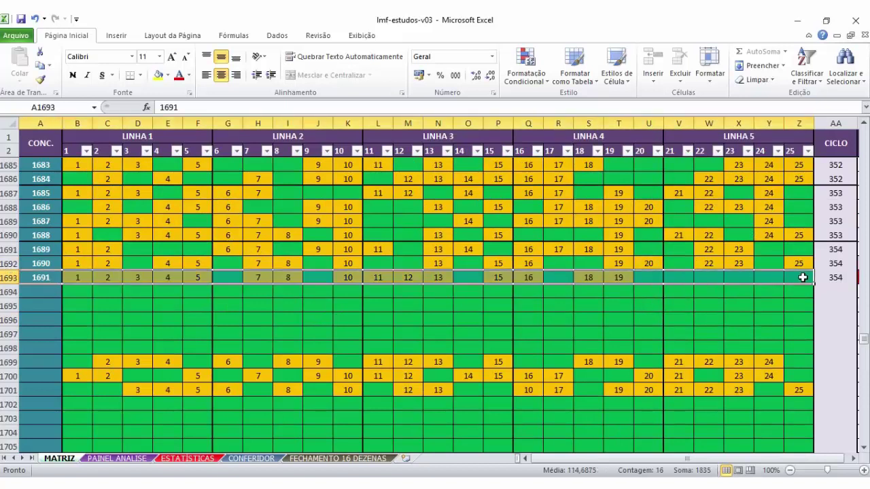
{"action": "left_click", "coordinate": [802, 277]}
Examine the three number combinations laid out in rows 1699 to 1701, below the recorded draws
{"action": "left_click", "coordinate": [84, 361]}
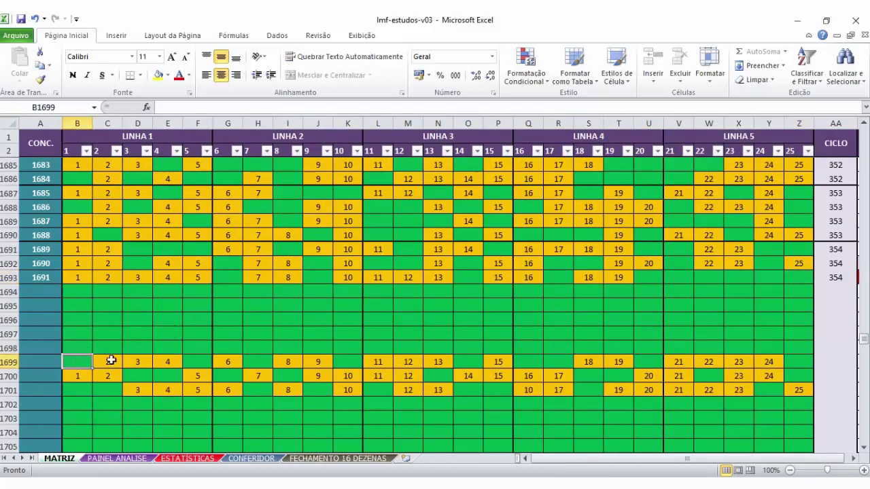
{"action": "left_click_drag", "start_coordinate": [110, 361], "coordinate": [792, 390]}
{"action": "left_click", "coordinate": [800, 389]}
{"action": "left_click", "coordinate": [792, 390]}
{"action": "key", "text": "Up"}
{"action": "key", "text": "Up"}
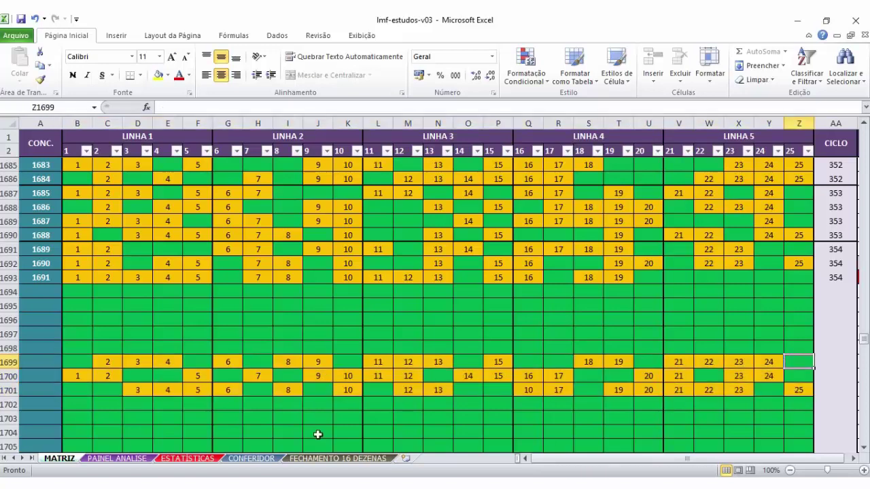
On the FECHAMENTO 16 DEZENAS sheet, review combinations A, B and C and the games generated from them
{"action": "left_click", "coordinate": [336, 458]}
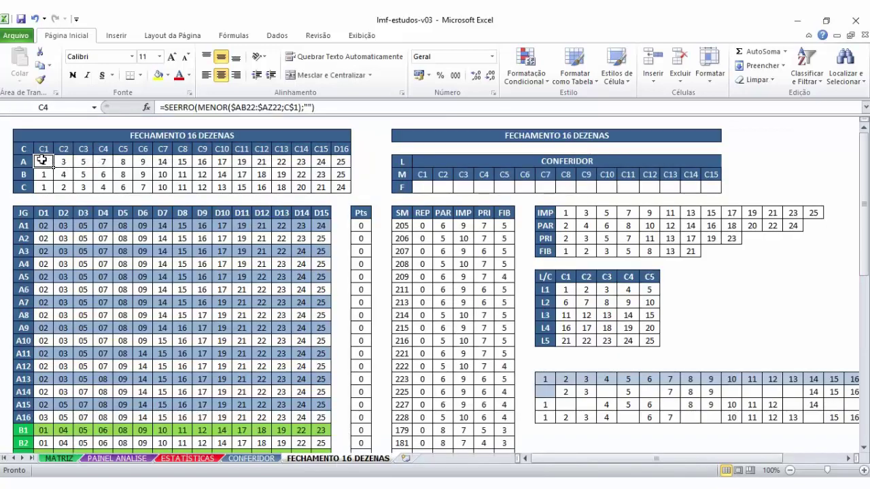
{"action": "left_click_drag", "start_coordinate": [42, 161], "coordinate": [339, 189]}
{"action": "left_click", "coordinate": [337, 199]}
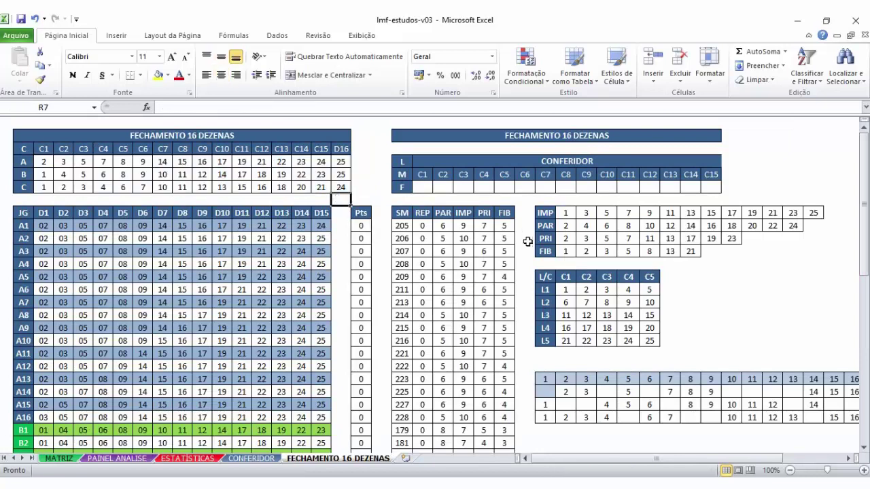
{"action": "scroll", "coordinate": [387, 219], "scroll_direction": "down", "scroll_amount": 13}
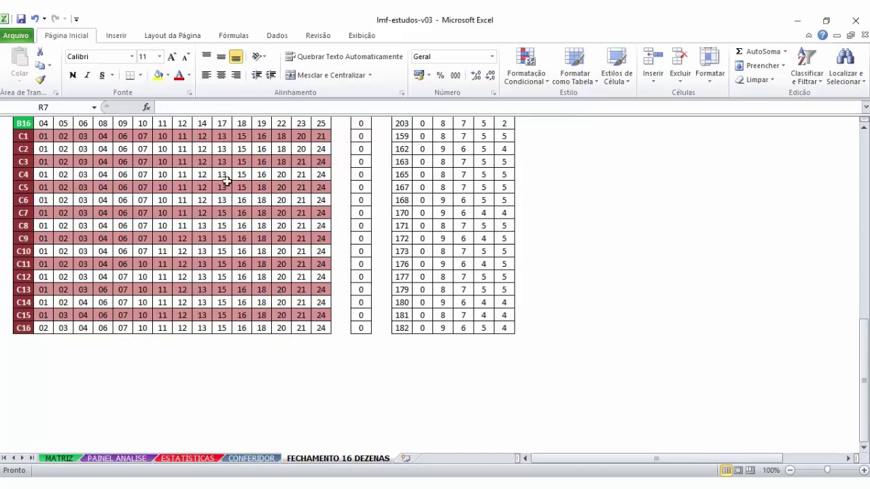
{"action": "scroll", "coordinate": [223, 220], "scroll_direction": "up", "scroll_amount": 1}
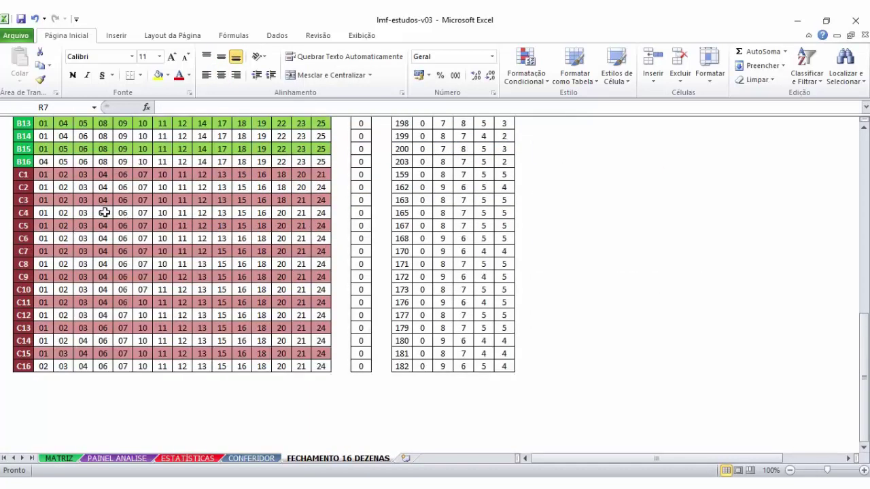
{"action": "scroll", "coordinate": [134, 251], "scroll_direction": "up", "scroll_amount": 3}
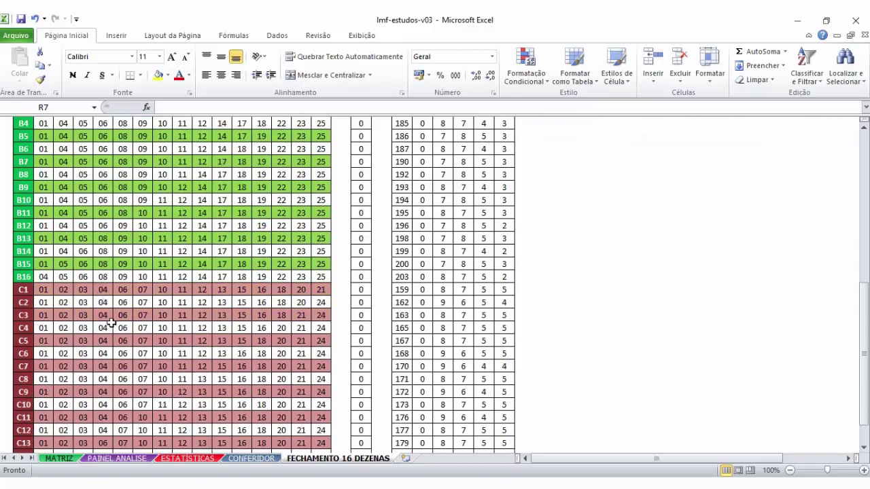
{"action": "scroll", "coordinate": [109, 323], "scroll_direction": "down", "scroll_amount": 2}
{"action": "scroll", "coordinate": [619, 206], "scroll_direction": "up", "scroll_amount": 10}
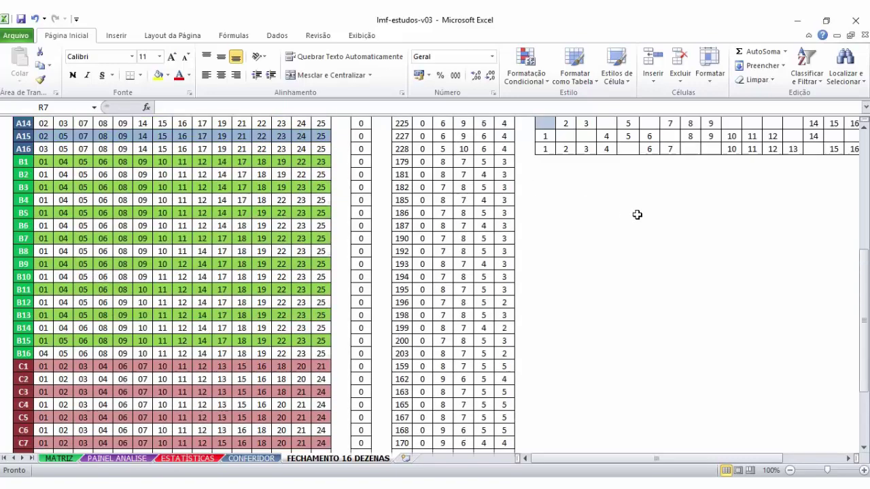
{"action": "scroll", "coordinate": [619, 206], "scroll_direction": "up", "scroll_amount": 1}
Fill the CONFERIDOR row with draw 1691's numbers: 1, 2, 3, 4, 5, 7, 8, 10, 11, 12, 13, 15, 16, 18, 19
{"action": "left_click", "coordinate": [415, 187]}
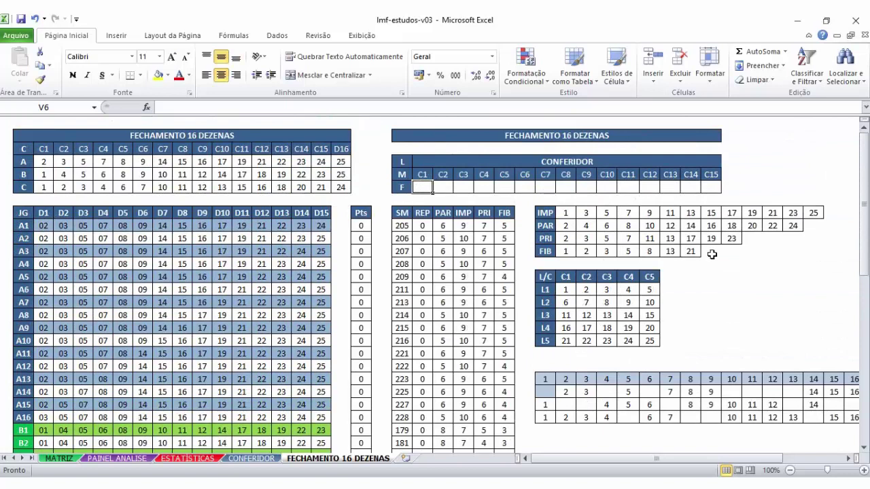
{"action": "type", "text": "1\t2\t3"}
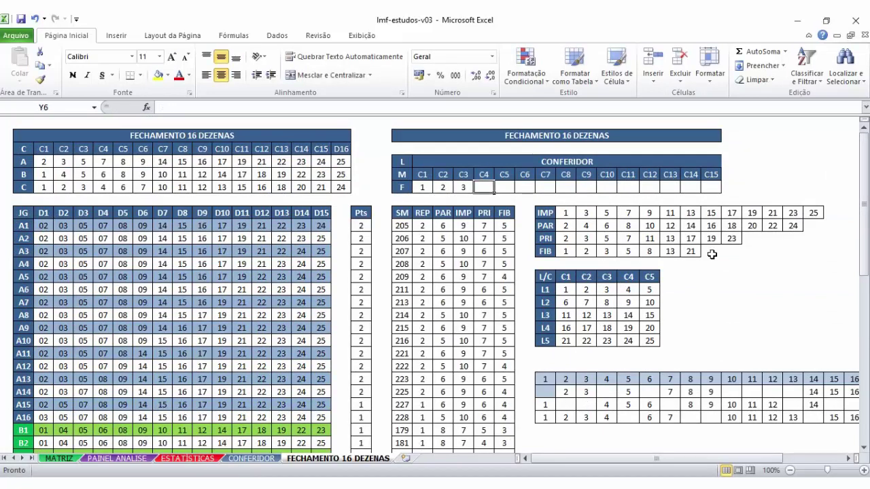
{"action": "type", "text": "\t4\t5\t7\t8\t10\t11\t12\t13\t1"}
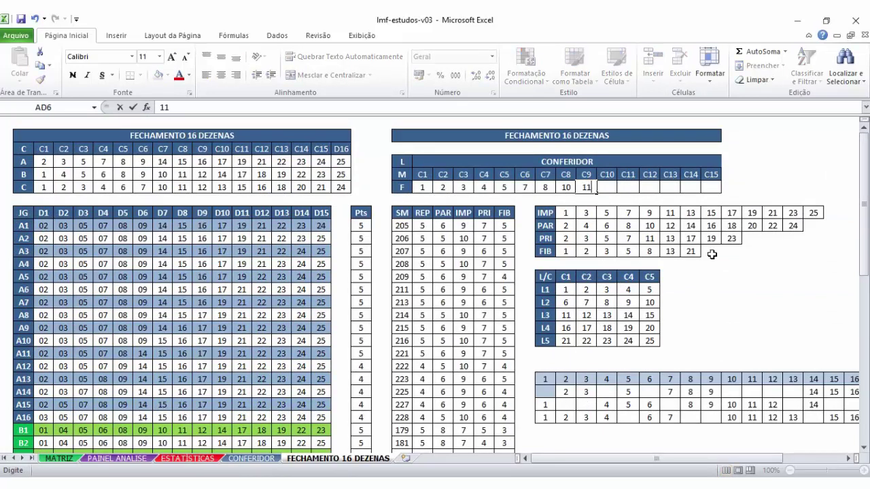
{"action": "type", "text": "5\t16\t18\t19"}
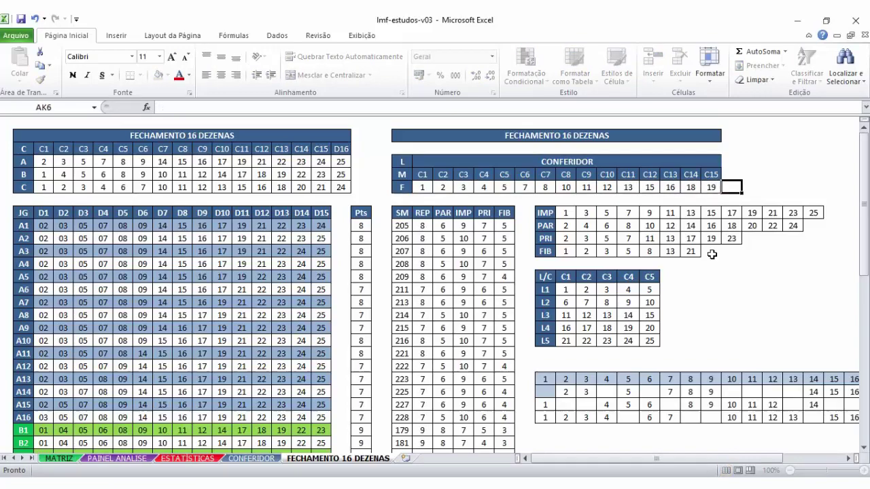
Check the Pts column for the generated games, focusing on the numbers and points of games C1 to C16
{"action": "scroll", "coordinate": [327, 255], "scroll_direction": "down", "scroll_amount": 3}
{"action": "scroll", "coordinate": [326, 254], "scroll_direction": "down", "scroll_amount": 8}
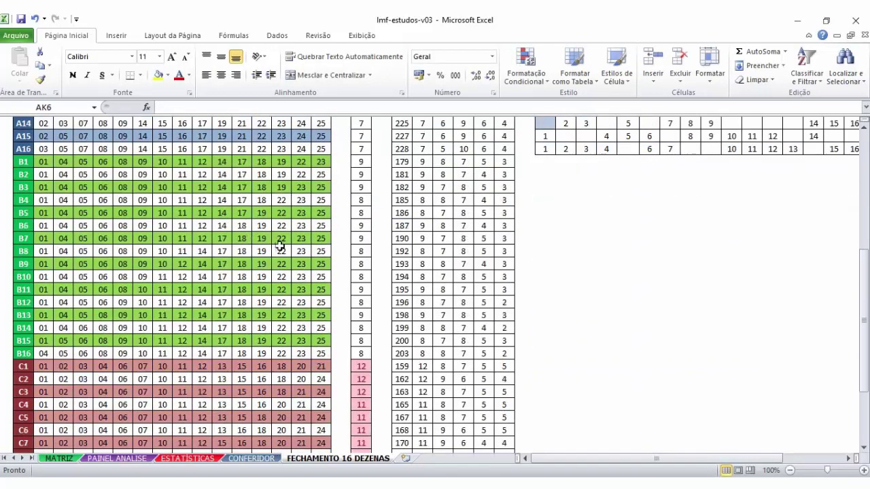
{"action": "scroll", "coordinate": [189, 248], "scroll_direction": "down", "scroll_amount": 1}
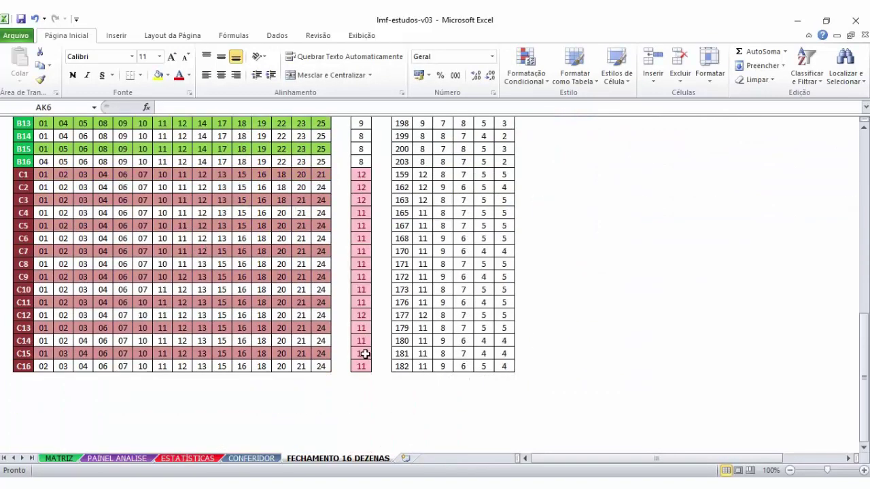
{"action": "left_click_drag", "start_coordinate": [42, 174], "coordinate": [320, 362]}
{"action": "left_click", "coordinate": [321, 366]}
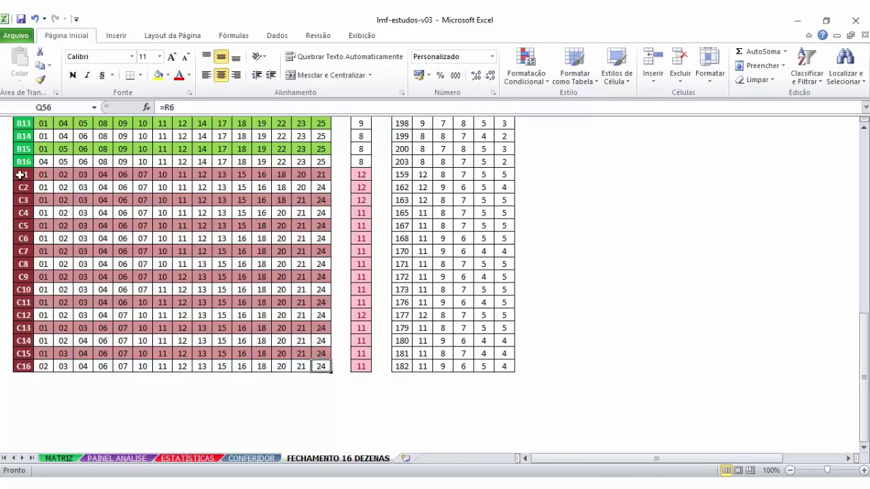
{"action": "left_click_drag", "start_coordinate": [361, 175], "coordinate": [365, 264]}
{"action": "left_click", "coordinate": [362, 365]}
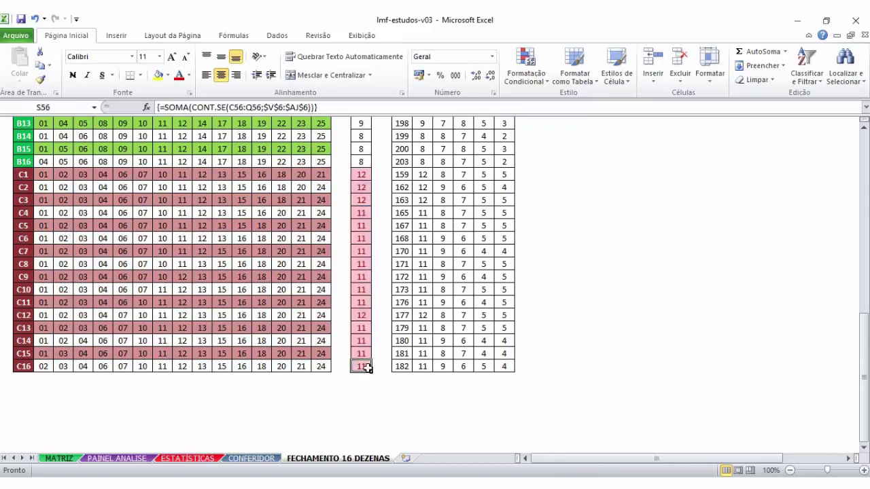
{"action": "mouse_move", "coordinate": [390, 488]}
{"action": "left_click", "coordinate": [605, 280]}
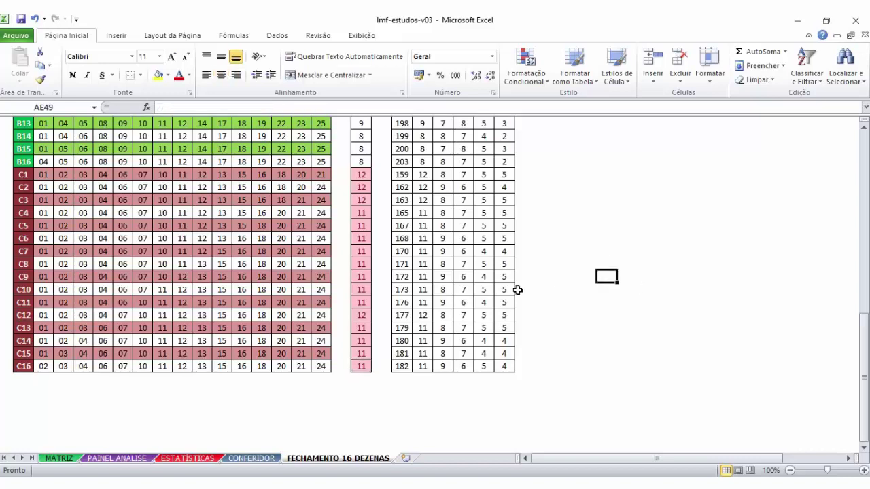
{"action": "scroll", "coordinate": [517, 290], "scroll_direction": "up", "scroll_amount": 1}
{"action": "left_click", "coordinate": [691, 315]}
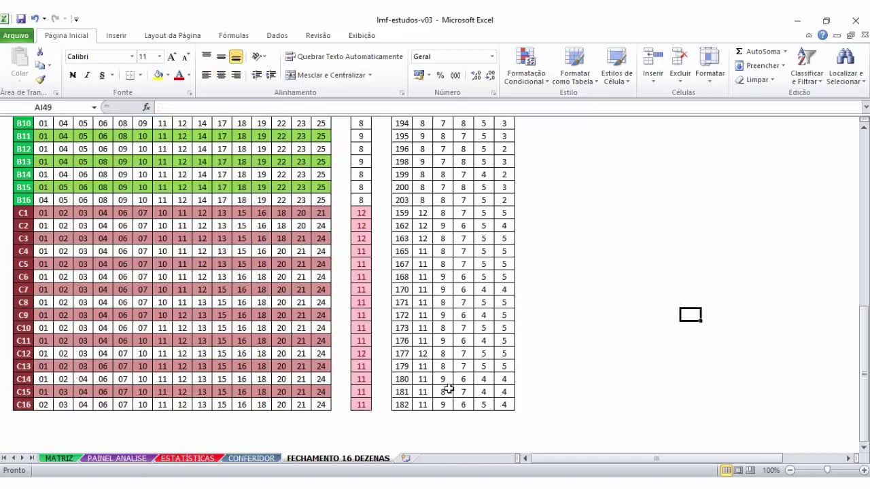
On the MATRIZ sheet, examine the three number combinations laid out in rows 1708 to 1710
{"action": "left_click", "coordinate": [59, 458]}
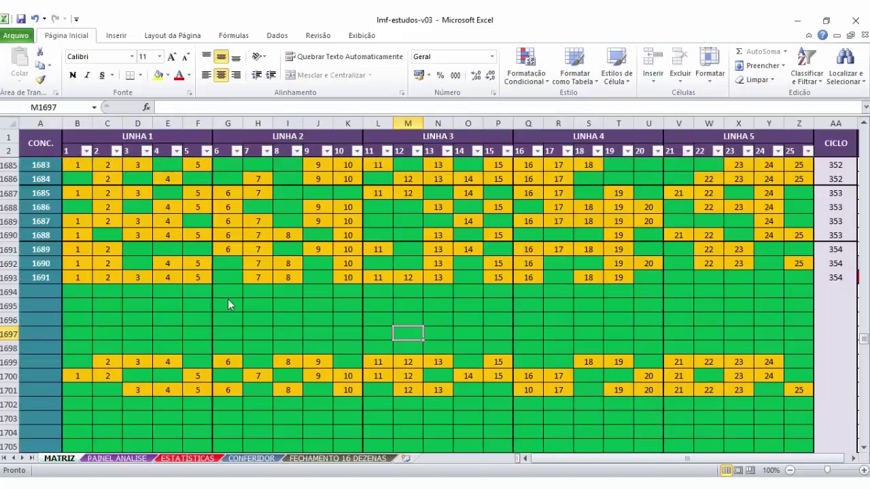
{"action": "scroll", "coordinate": [238, 298], "scroll_direction": "down", "scroll_amount": 3}
{"action": "left_click_drag", "start_coordinate": [74, 276], "coordinate": [782, 320]}
{"action": "left_click", "coordinate": [769, 333]}
{"action": "left_click_drag", "start_coordinate": [93, 277], "coordinate": [333, 292]}
{"action": "left_click", "coordinate": [577, 362]}
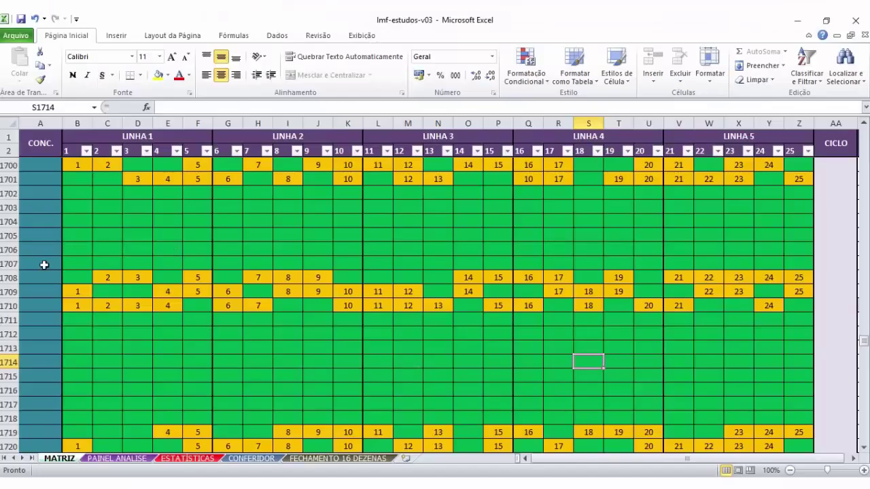
Clear the three old combinations from B1699:Z1701 on the MATRIZ sheet
{"action": "scroll", "coordinate": [135, 232], "scroll_direction": "up", "scroll_amount": 1}
{"action": "scroll", "coordinate": [136, 232], "scroll_direction": "down", "scroll_amount": 1}
{"action": "scroll", "coordinate": [101, 281], "scroll_direction": "up", "scroll_amount": 2}
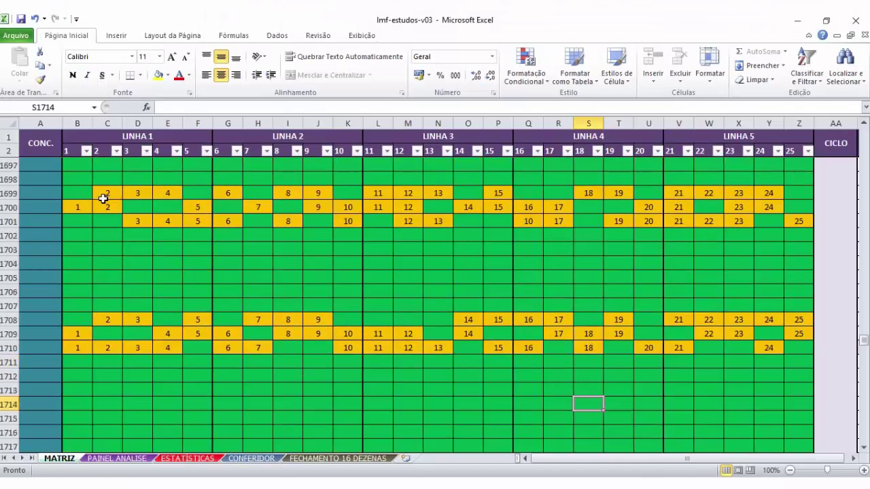
{"action": "left_click_drag", "start_coordinate": [82, 235], "coordinate": [794, 267]}
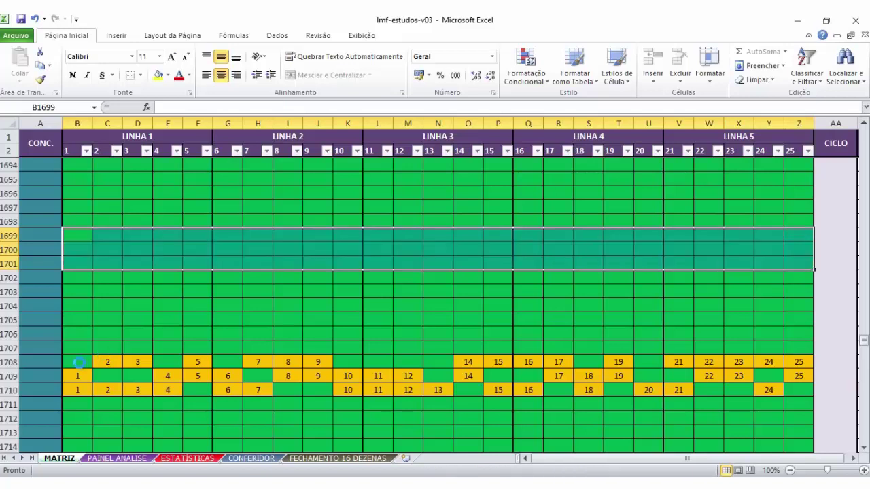
Copy the three combinations in B1708:Z1710 and paste them starting at B1696, closer to the recorded draws
{"action": "left_click_drag", "start_coordinate": [79, 361], "coordinate": [794, 386]}
{"action": "key", "text": "ctrl+c"}
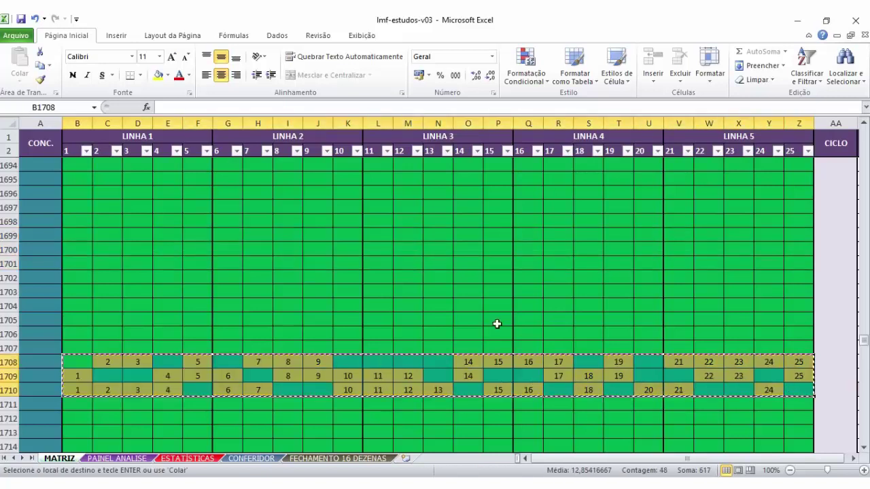
{"action": "scroll", "coordinate": [109, 168], "scroll_direction": "up", "scroll_amount": 1}
{"action": "left_click", "coordinate": [82, 234]}
{"action": "right_click", "coordinate": [82, 233]}
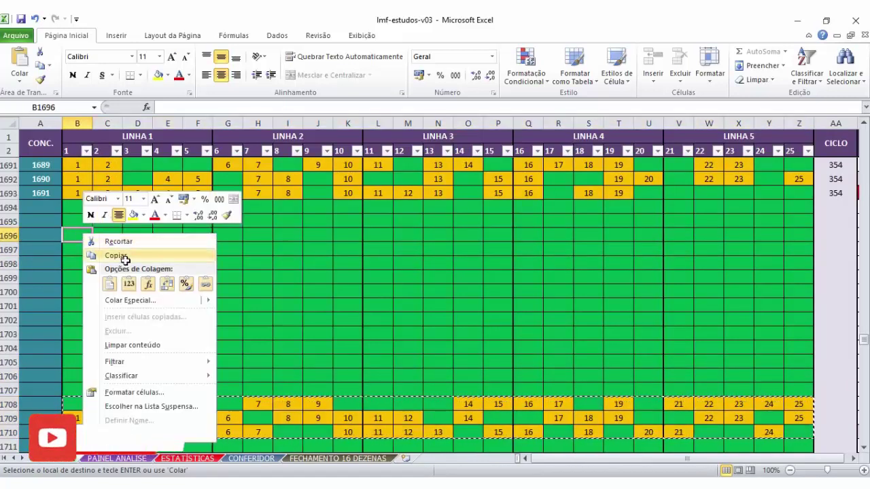
{"action": "left_click", "coordinate": [104, 283]}
Clear the original copies of the combinations from rows 1708 to 1710
{"action": "left_click", "coordinate": [82, 306]}
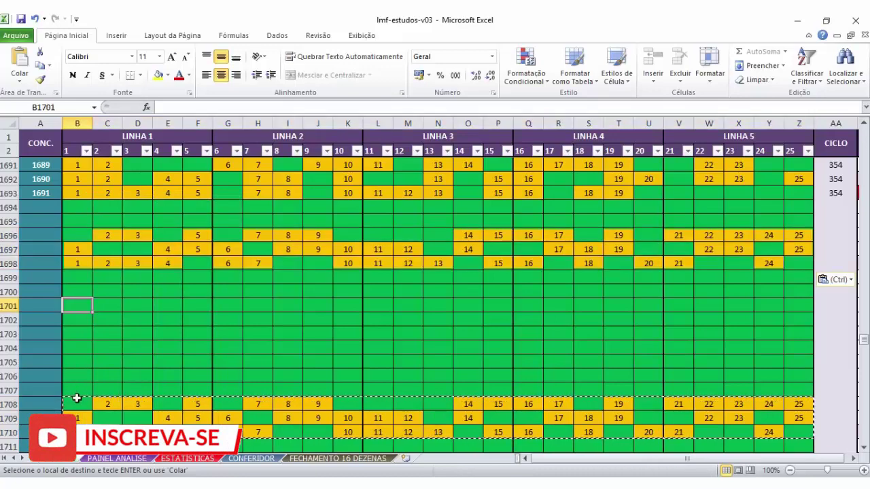
{"action": "left_click_drag", "start_coordinate": [77, 399], "coordinate": [73, 430]}
{"action": "left_click", "coordinate": [93, 320]}
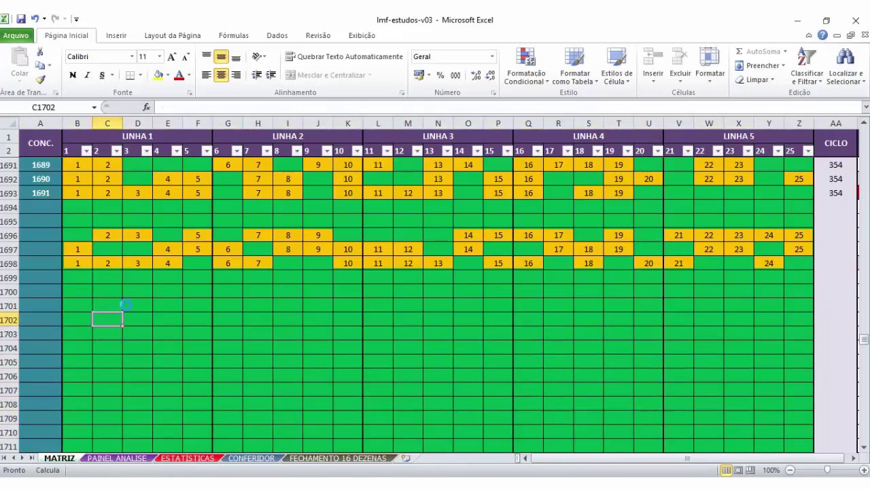
Review the combinations in rows 1696 to 1698 beneath the recorded draws
{"action": "scroll", "coordinate": [106, 347], "scroll_direction": "up", "scroll_amount": 2}
{"action": "left_click", "coordinate": [82, 319]}
{"action": "scroll", "coordinate": [341, 258], "scroll_direction": "down", "scroll_amount": 5}
{"action": "scroll", "coordinate": [341, 258], "scroll_direction": "up", "scroll_amount": 6}
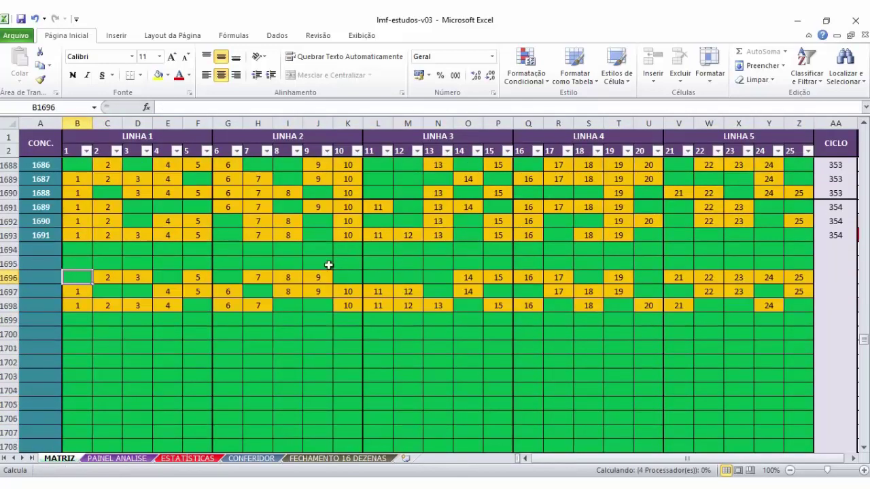
{"action": "left_click_drag", "start_coordinate": [82, 353], "coordinate": [768, 388]}
{"action": "left_click", "coordinate": [780, 421]}
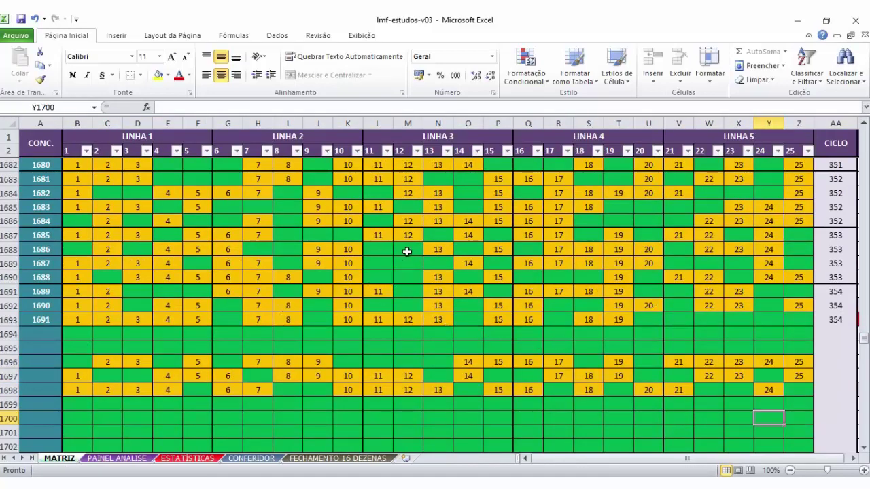
Examine how numbers 12, 19, 10 and 7 run down the most recent draws up to 1691
{"action": "left_click_drag", "start_coordinate": [406, 252], "coordinate": [404, 316]}
{"action": "left_click", "coordinate": [404, 316]}
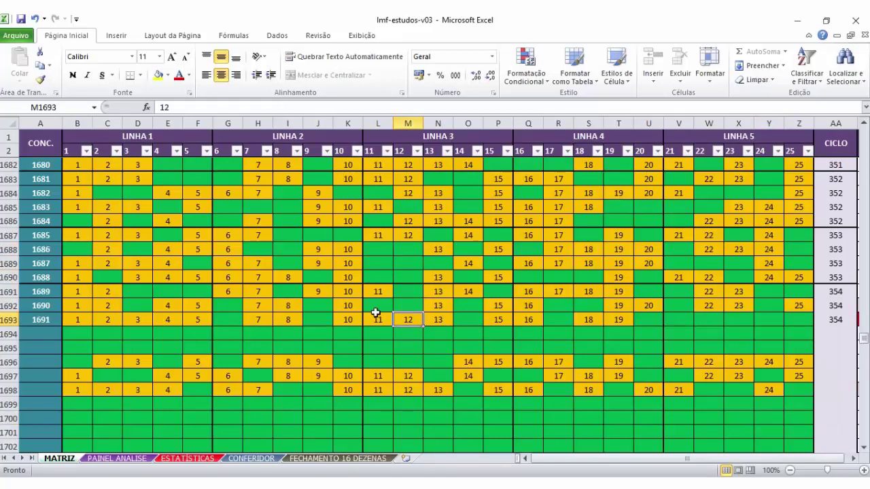
{"action": "left_click_drag", "start_coordinate": [623, 235], "coordinate": [615, 332]}
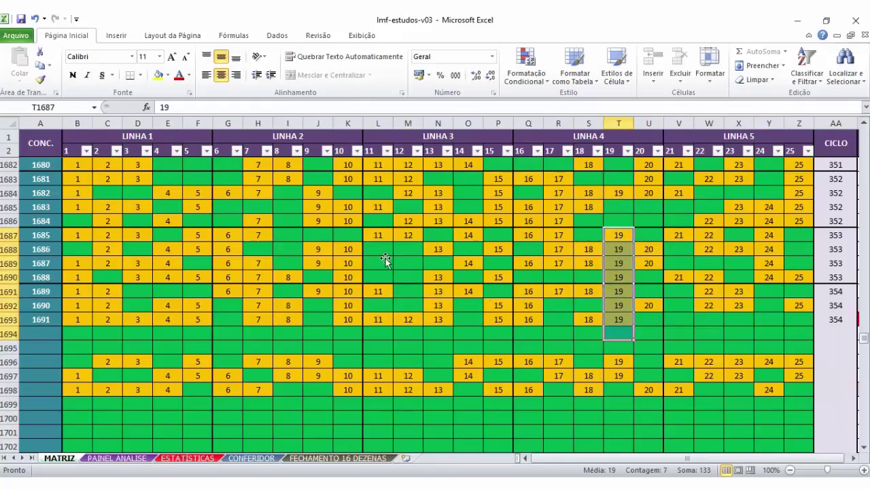
{"action": "left_click_drag", "start_coordinate": [349, 253], "coordinate": [352, 315]}
{"action": "left_click_drag", "start_coordinate": [258, 263], "coordinate": [259, 319]}
On the PAINEL ANALISE sheet, compare the Rp row with the consecutive appearances of numbers 7, 1, 10, 19 and 13
{"action": "left_click", "coordinate": [117, 458]}
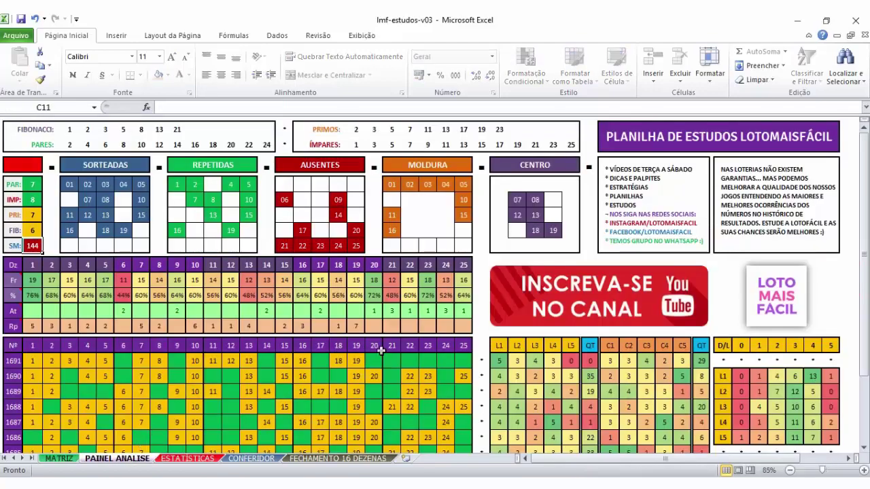
{"action": "scroll", "coordinate": [116, 335], "scroll_direction": "down", "scroll_amount": 1}
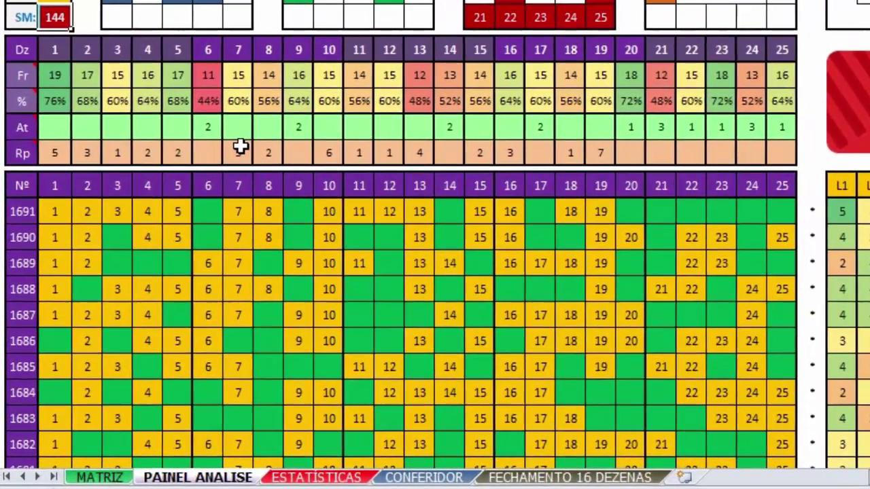
{"action": "left_click", "coordinate": [141, 266]}
{"action": "left_click_drag", "start_coordinate": [257, 194], "coordinate": [249, 297]}
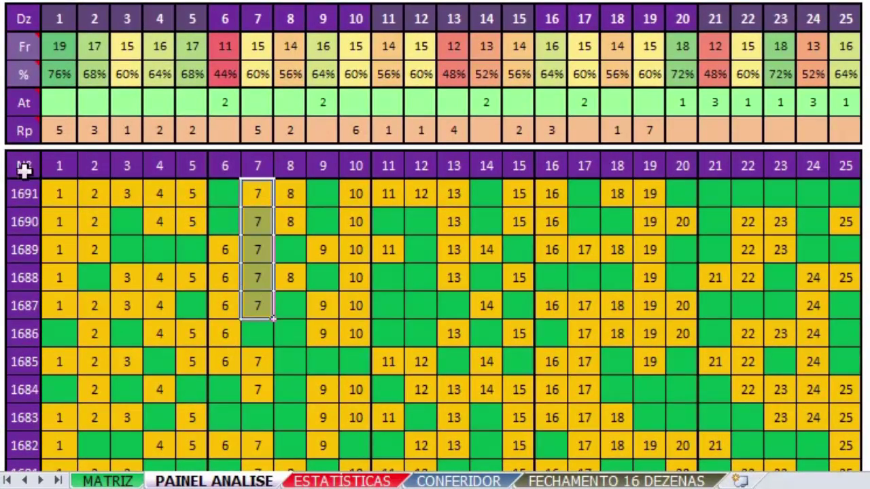
{"action": "left_click_drag", "start_coordinate": [59, 194], "coordinate": [70, 295]}
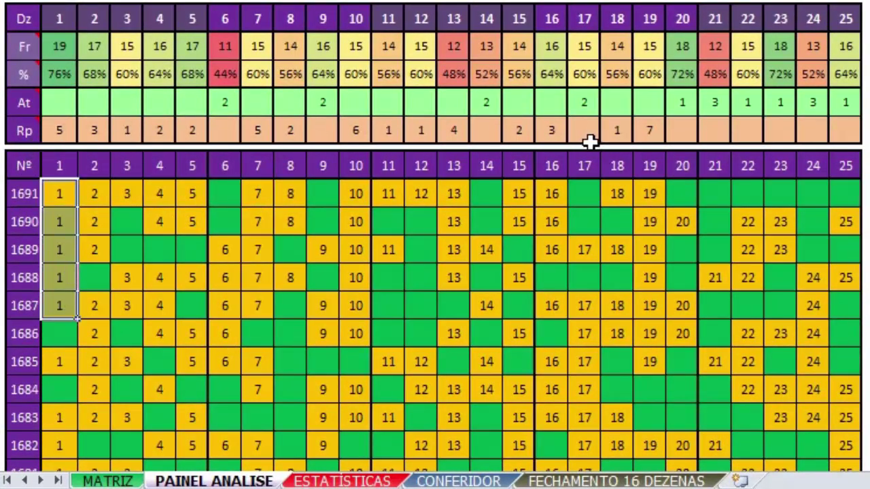
{"action": "left_click_drag", "start_coordinate": [354, 194], "coordinate": [365, 331]}
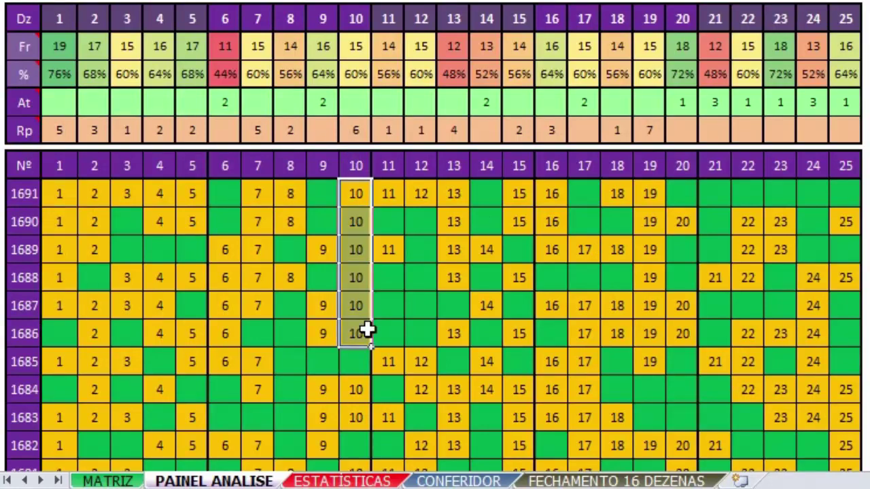
{"action": "left_click_drag", "start_coordinate": [655, 193], "coordinate": [662, 360]}
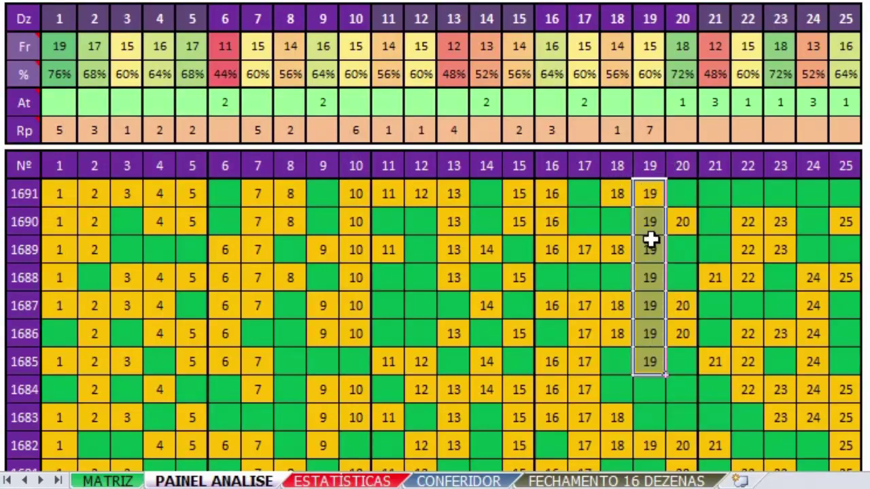
{"action": "left_click_drag", "start_coordinate": [455, 194], "coordinate": [454, 275]}
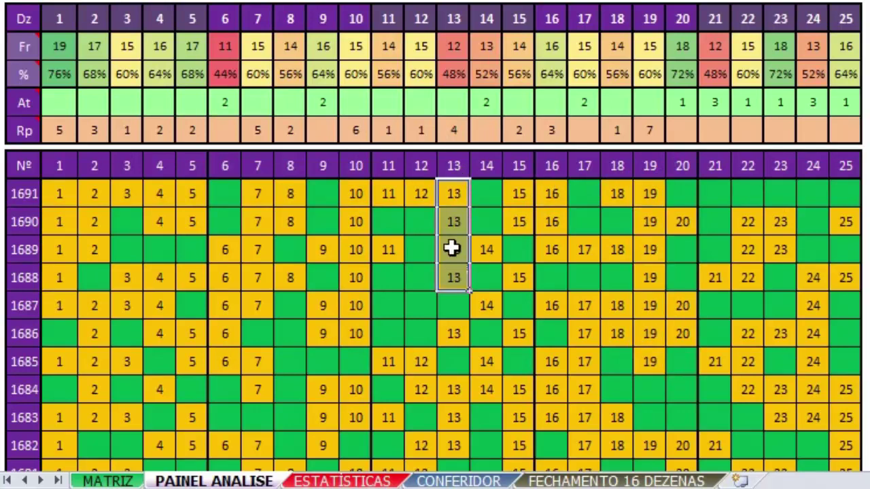
Select the repeating numbers 1, 7, 13, 10 and 19 together in the draw 1691 row
{"action": "left_click", "coordinate": [60, 185]}
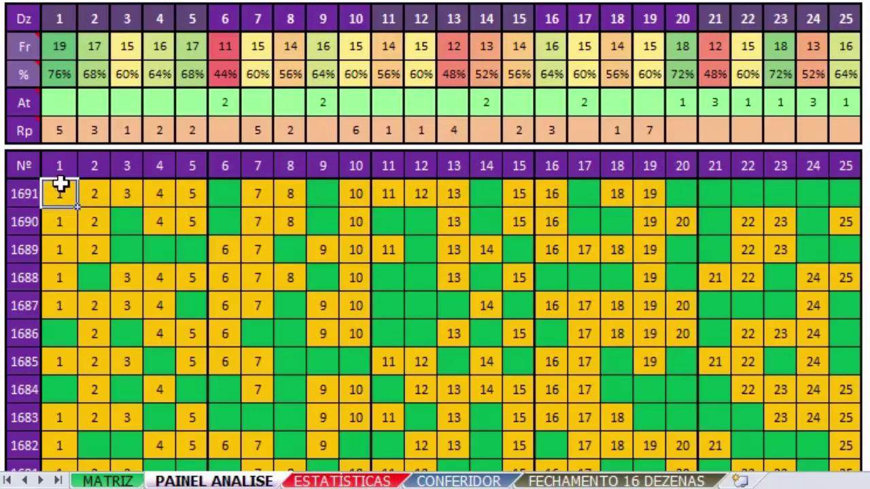
{"action": "left_click", "coordinate": [261, 192], "text": "ctrl"}
{"action": "left_click", "coordinate": [453, 192], "text": "ctrl"}
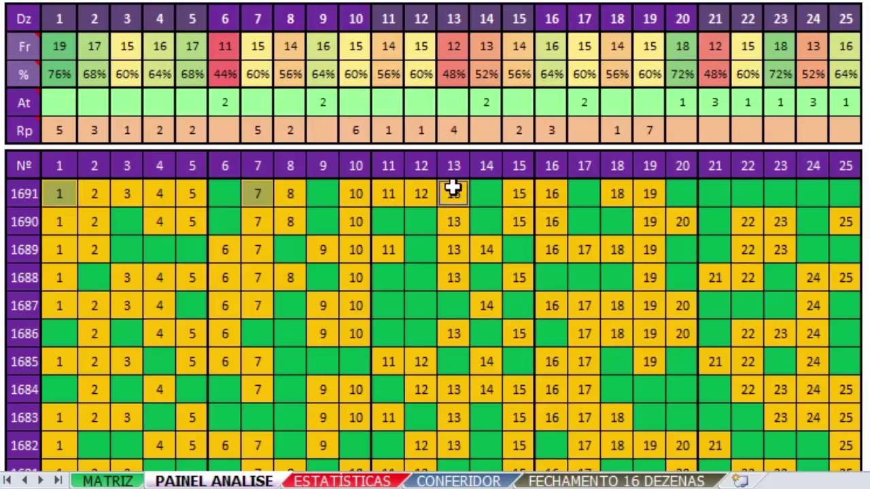
{"action": "left_click", "coordinate": [348, 194], "text": "ctrl"}
{"action": "left_click", "coordinate": [654, 193], "text": "ctrl"}
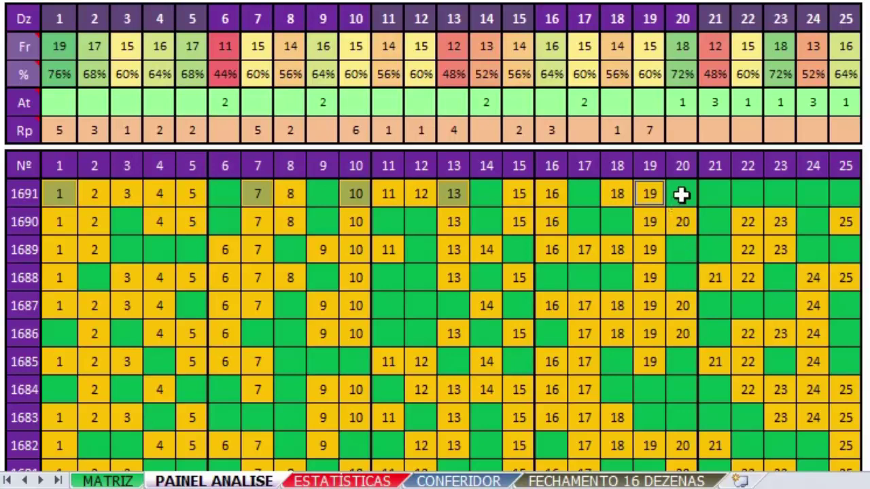
Examine the block of numbers 20 to 25 in draw 1691 and compare it with draw 1690
{"action": "left_click_drag", "start_coordinate": [680, 193], "coordinate": [841, 192]}
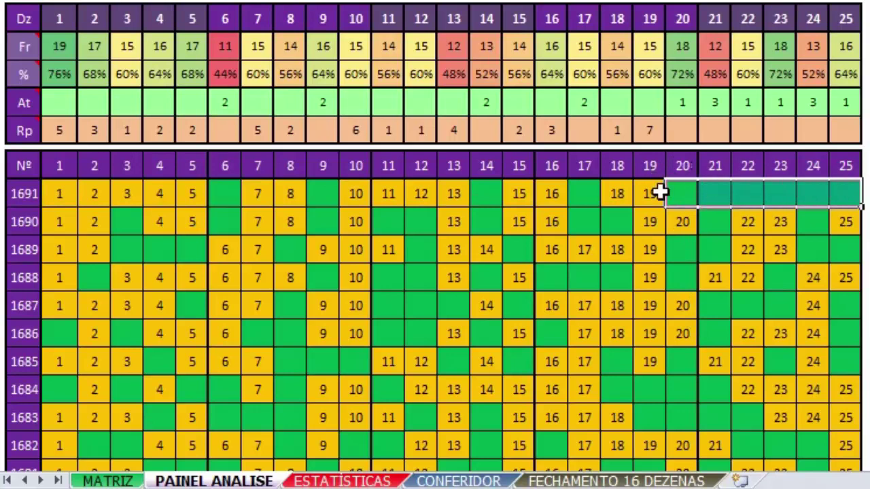
{"action": "left_click_drag", "start_coordinate": [693, 192], "coordinate": [846, 228]}
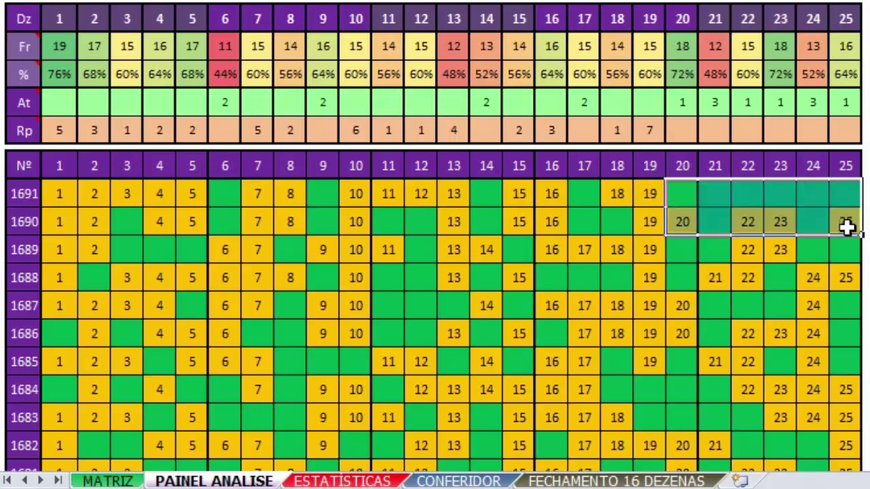
{"action": "left_click", "coordinate": [811, 276]}
{"action": "left_click_drag", "start_coordinate": [687, 218], "coordinate": [680, 197]}
{"action": "left_click", "coordinate": [671, 226]}
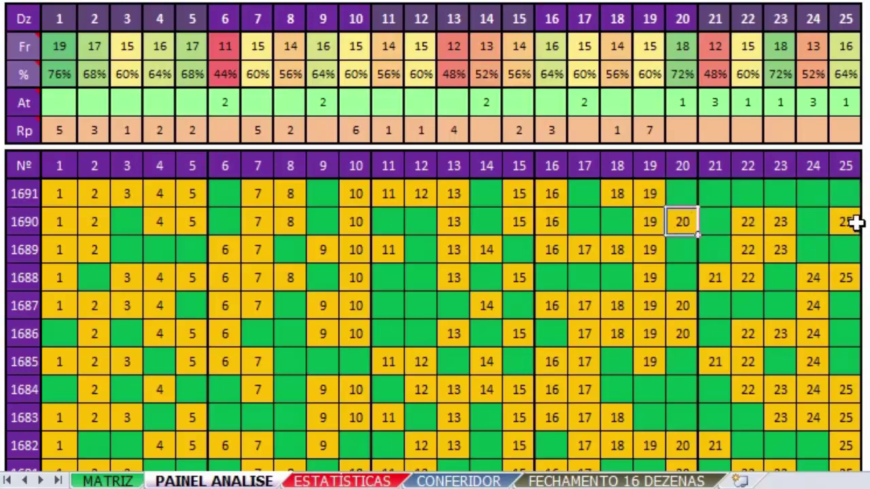
{"action": "left_click_drag", "start_coordinate": [856, 224], "coordinate": [850, 193]}
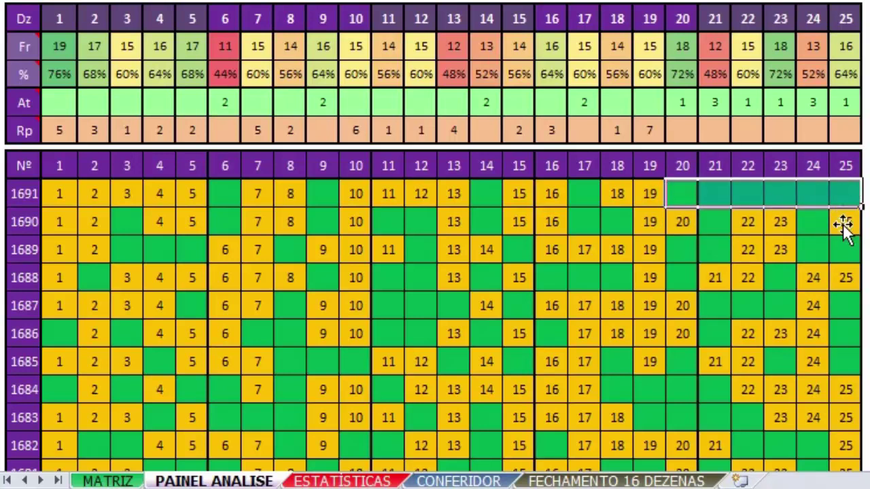
{"action": "left_click", "coordinate": [843, 221]}
{"action": "left_click_drag", "start_coordinate": [682, 170], "coordinate": [842, 169]}
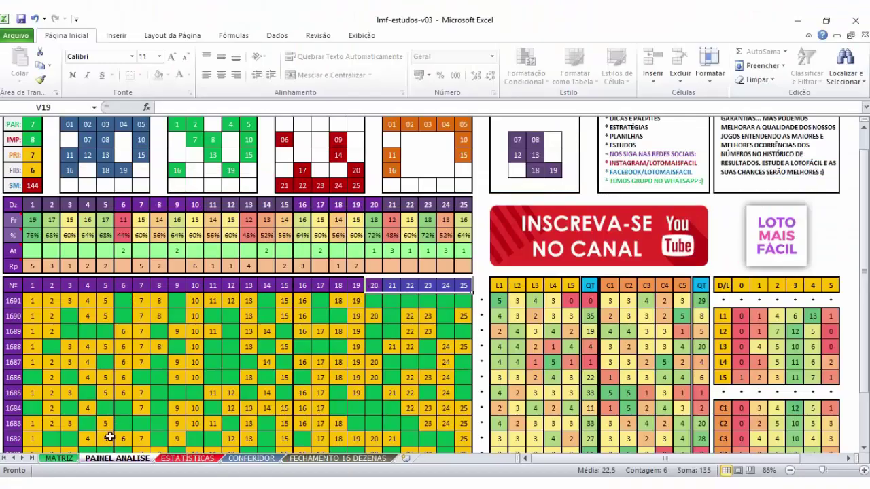
On the MATRIZ sheet, compare numbers 20 to 25 in the combinations of rows 1696 to 1698 with draw 1691
{"action": "left_click", "coordinate": [107, 481]}
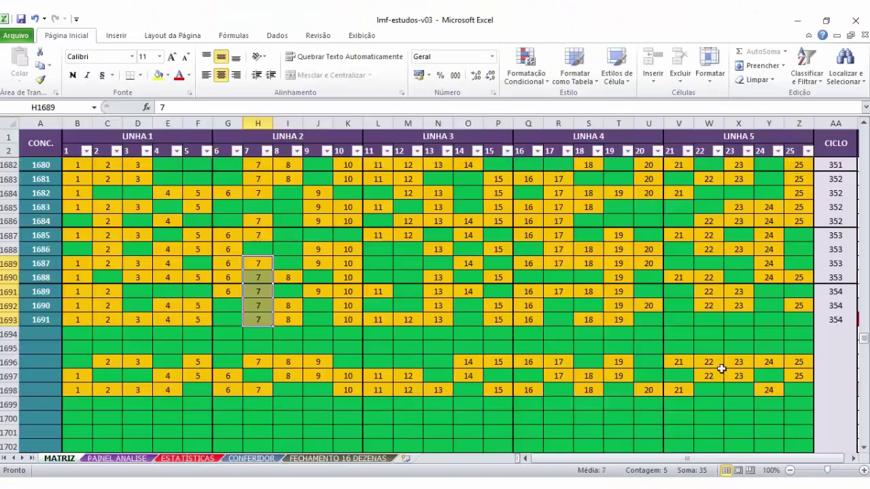
{"action": "left_click_drag", "start_coordinate": [677, 360], "coordinate": [799, 386]}
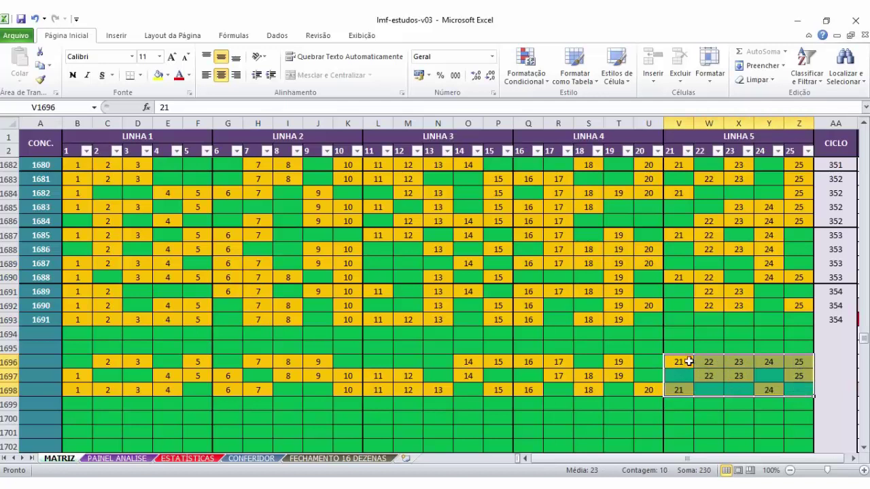
{"action": "left_click_drag", "start_coordinate": [707, 374], "coordinate": [648, 393]}
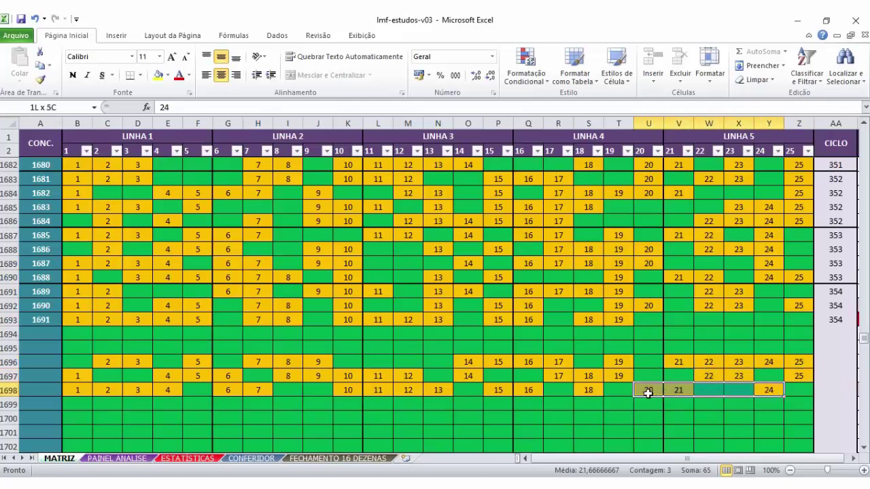
{"action": "left_click_drag", "start_coordinate": [649, 362], "coordinate": [792, 384]}
{"action": "left_click", "coordinate": [652, 363]}
{"action": "left_click", "coordinate": [793, 384]}
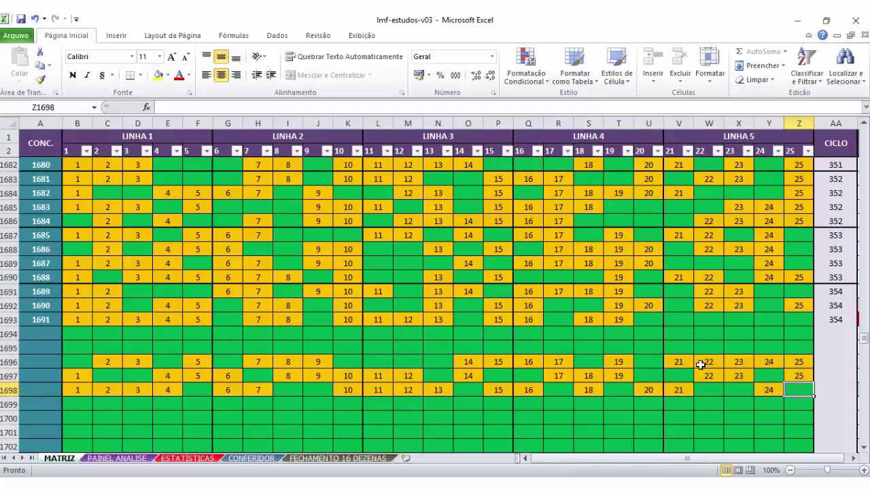
{"action": "left_click_drag", "start_coordinate": [651, 318], "coordinate": [777, 388]}
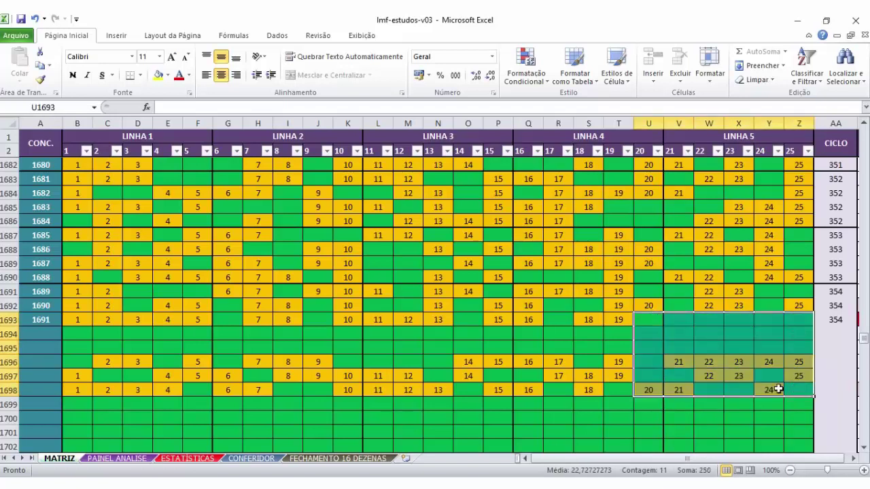
Return to the PAINEL ANALISE sheet and examine number 19's run through the latest draws
{"action": "left_click", "coordinate": [146, 460]}
{"action": "left_click_drag", "start_coordinate": [356, 301], "coordinate": [374, 394]}
{"action": "left_click", "coordinate": [356, 286]}
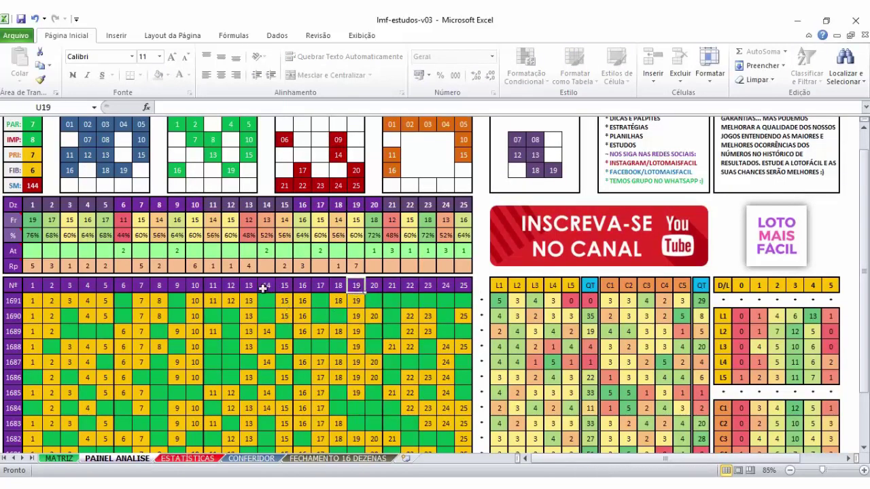
Add the column headers of numbers 10, 1, 7 and 13 to the selection of number 19
{"action": "left_click", "coordinate": [195, 285], "text": "ctrl"}
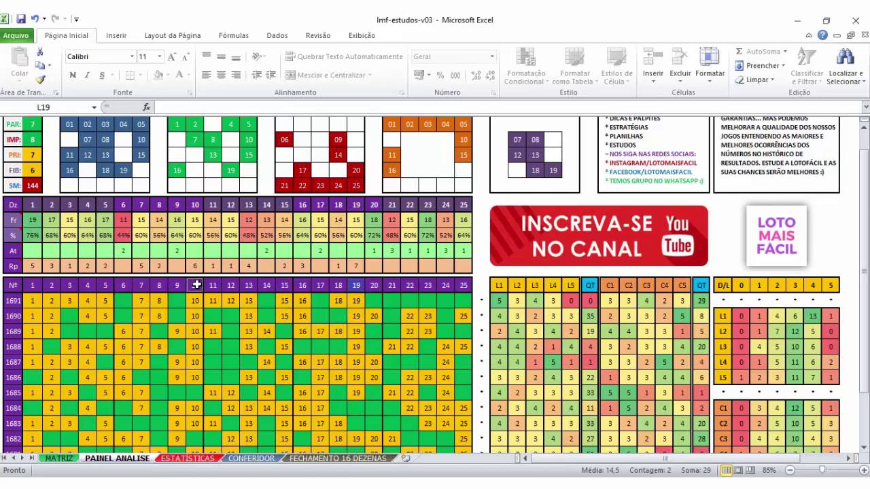
{"action": "left_click", "coordinate": [32, 285], "text": "ctrl"}
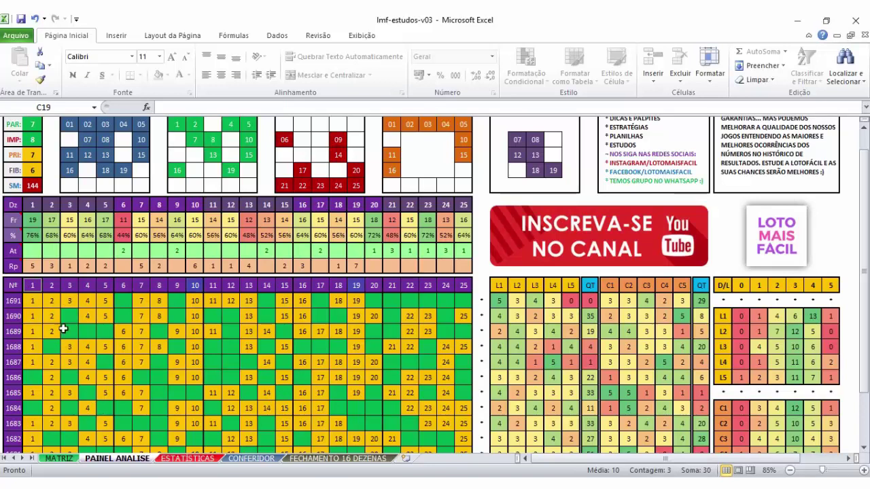
{"action": "left_click", "coordinate": [145, 286], "text": "ctrl"}
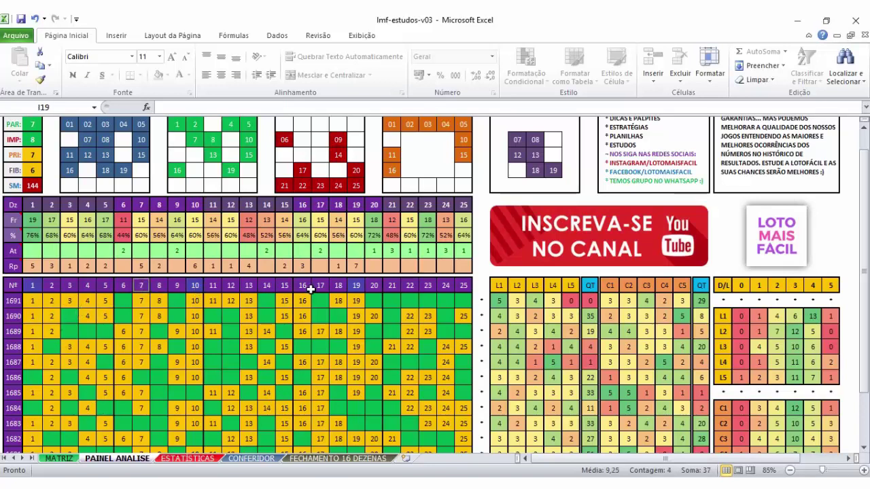
{"action": "left_click", "coordinate": [252, 285], "text": "ctrl"}
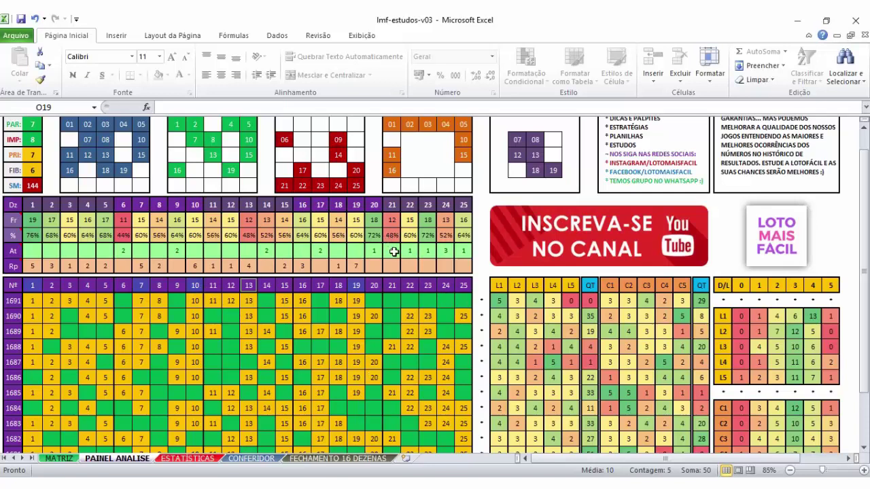
Examine the delay values and recent absences of numbers 21, 24, 17, 14, 9 and 6
{"action": "left_click_drag", "start_coordinate": [392, 205], "coordinate": [395, 326]}
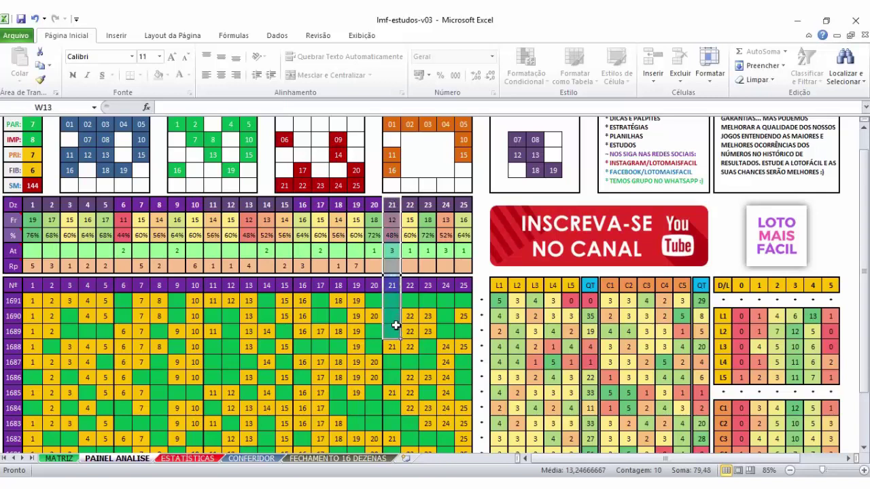
{"action": "left_click_drag", "start_coordinate": [446, 207], "coordinate": [450, 333]}
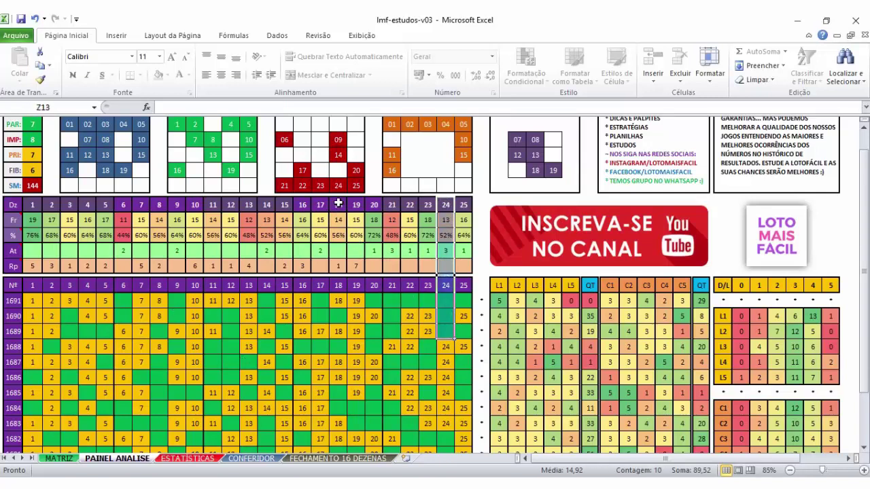
{"action": "left_click_drag", "start_coordinate": [337, 205], "coordinate": [320, 316]}
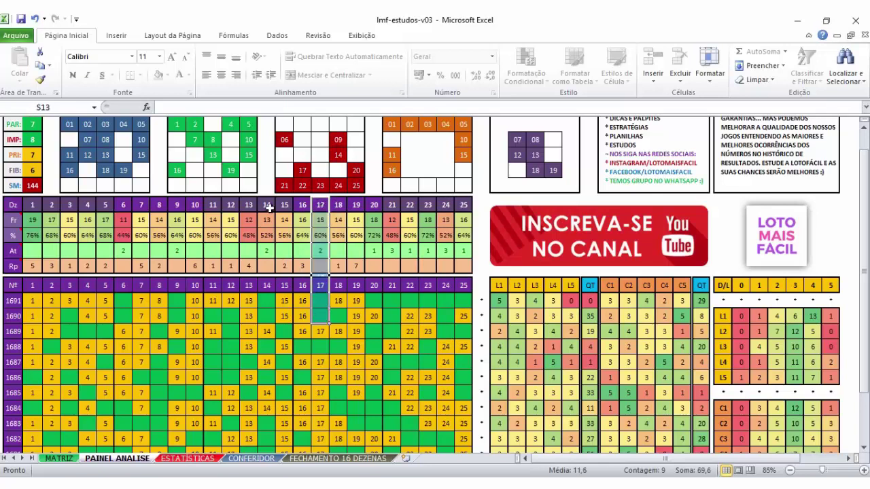
{"action": "left_click_drag", "start_coordinate": [266, 204], "coordinate": [251, 306]}
{"action": "left_click_drag", "start_coordinate": [175, 205], "coordinate": [176, 316]}
{"action": "left_click_drag", "start_coordinate": [124, 204], "coordinate": [124, 301]}
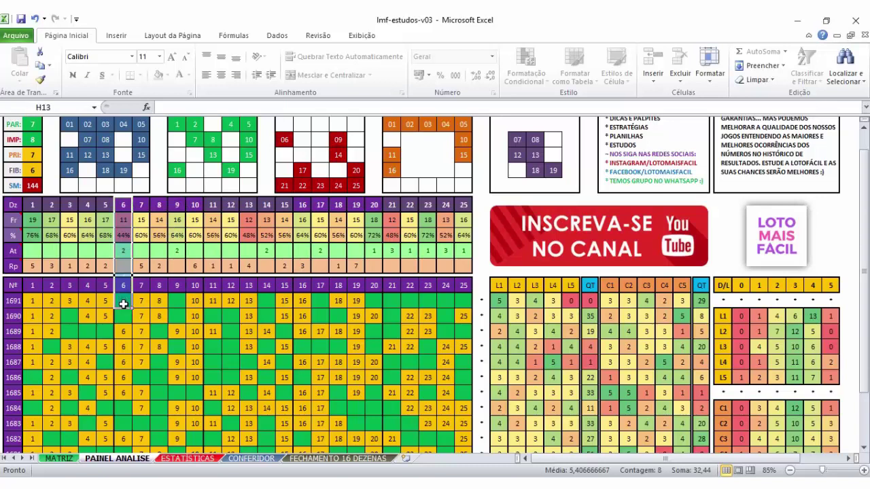
{"action": "left_click_drag", "start_coordinate": [176, 205], "coordinate": [176, 301]}
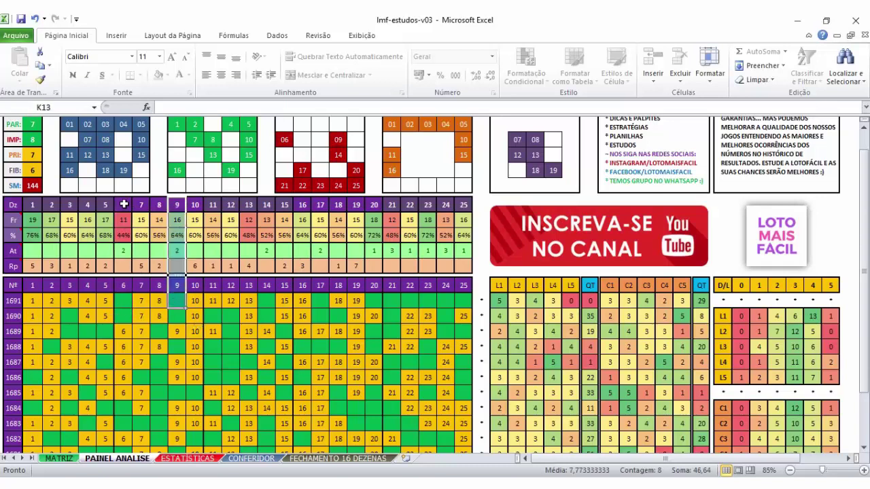
{"action": "mouse_move", "coordinate": [123, 204]}
{"action": "left_mouse_down"}
{"action": "mouse_move", "coordinate": [125, 301]}
{"action": "mouse_move", "coordinate": [123, 204]}
{"action": "left_mouse_up"}
{"action": "left_click", "coordinate": [338, 331]}
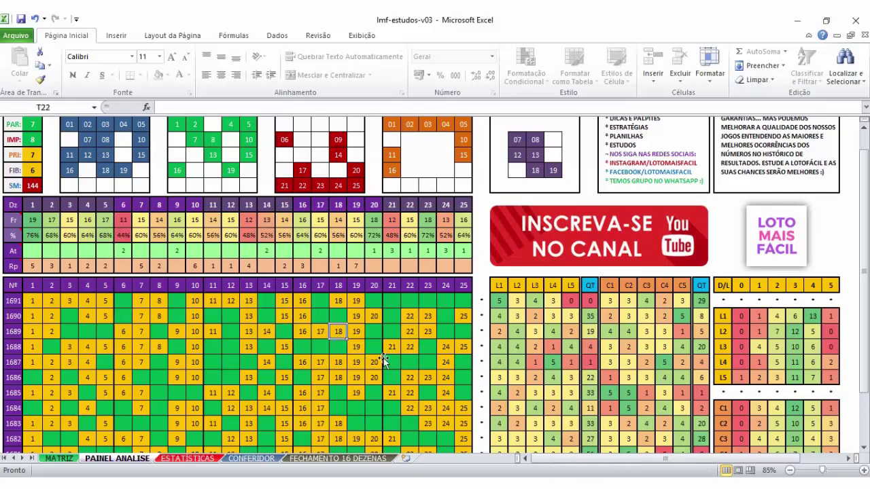
{"action": "scroll", "coordinate": [351, 346], "scroll_direction": "up", "scroll_amount": 1}
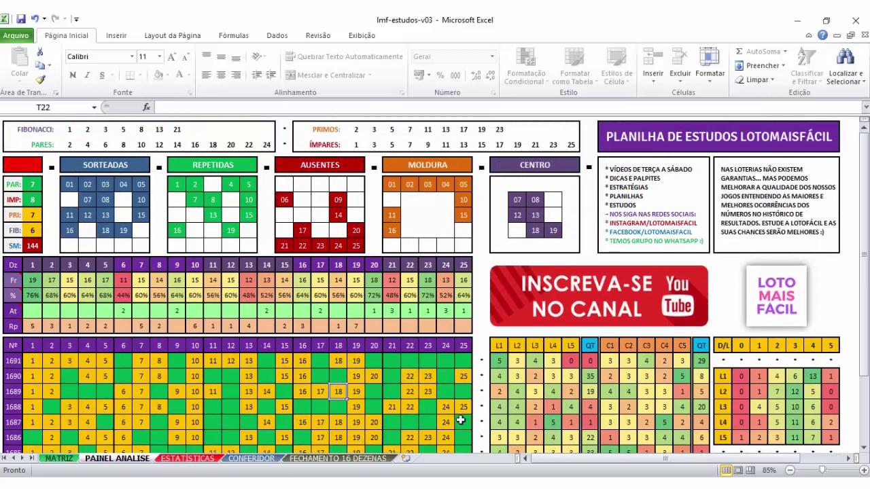
On the MATRIZ sheet, view the filter options for number 1's column and leave them unapplied
{"action": "left_click", "coordinate": [57, 461]}
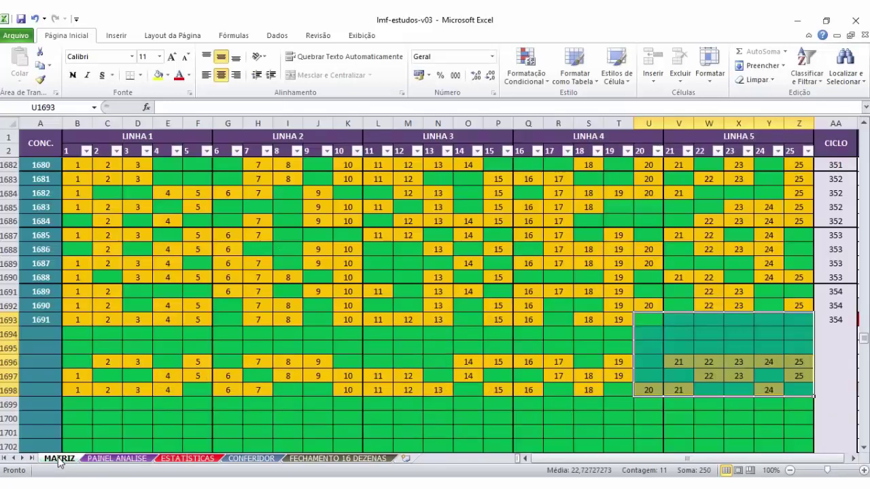
{"action": "left_click", "coordinate": [775, 179]}
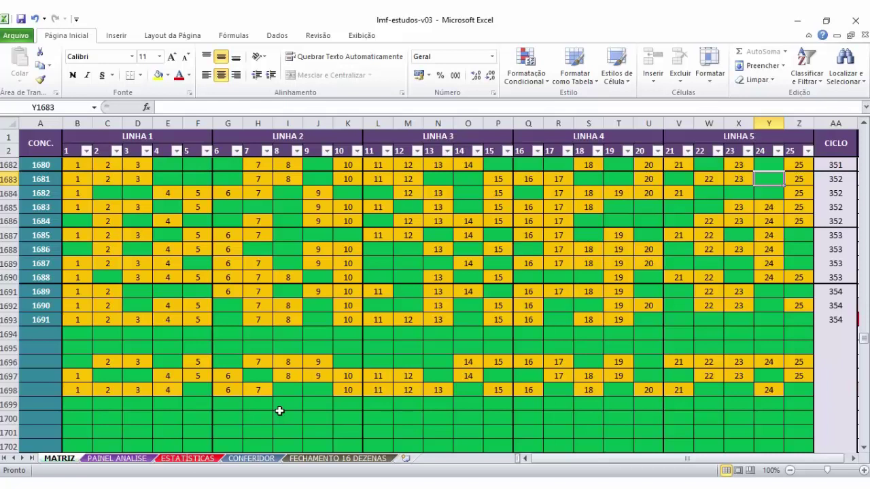
{"action": "left_click", "coordinate": [87, 150]}
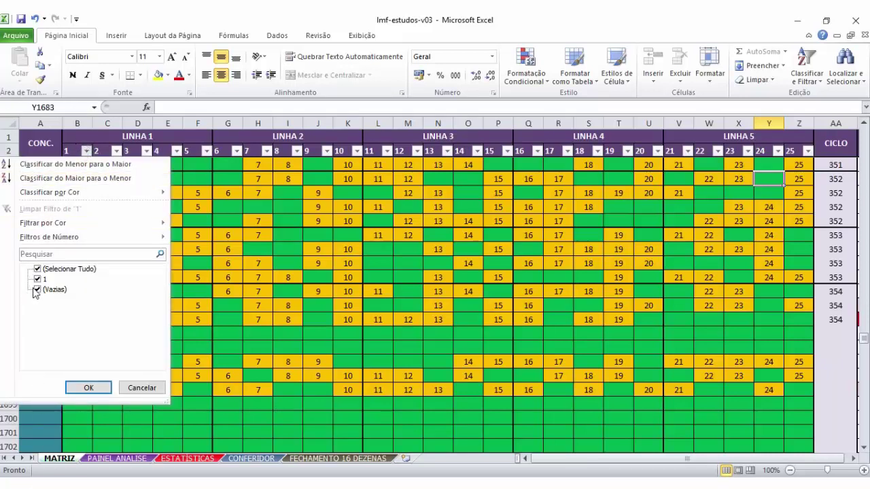
{"action": "left_click", "coordinate": [142, 387]}
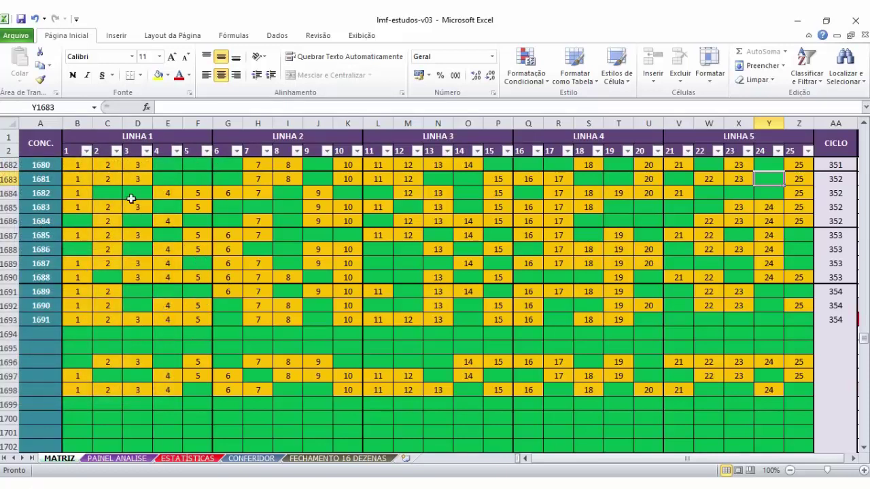
On the PAINEL ANALISE sheet, examine draw 1691's distribution by lines L1 to L5 and columns C1 to C5 with both QT values
{"action": "left_click", "coordinate": [117, 459]}
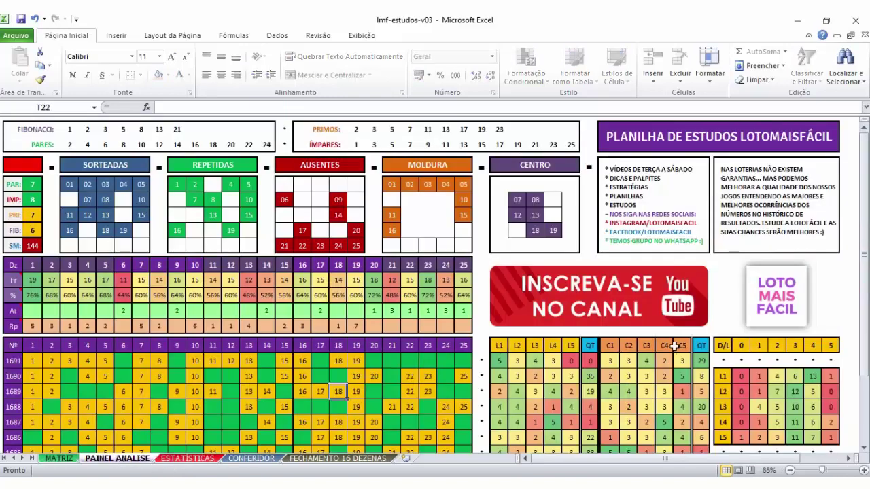
{"action": "left_click_drag", "start_coordinate": [564, 361], "coordinate": [503, 361]}
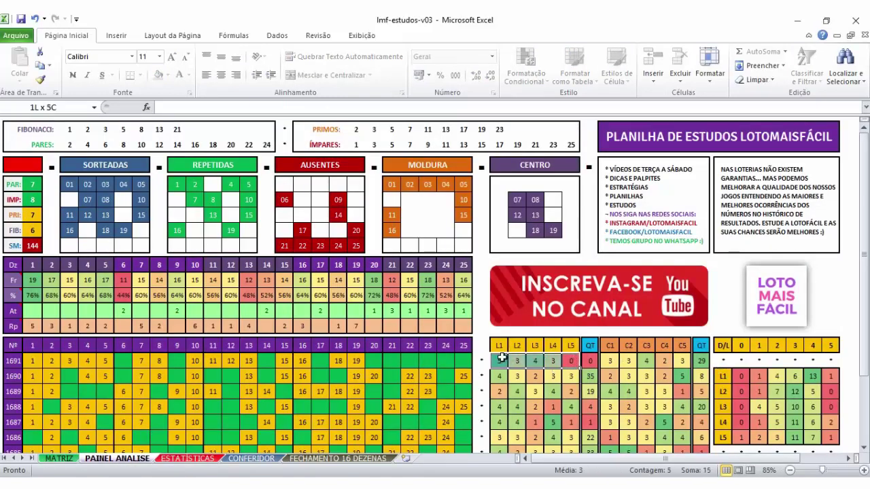
{"action": "left_click", "coordinate": [503, 360]}
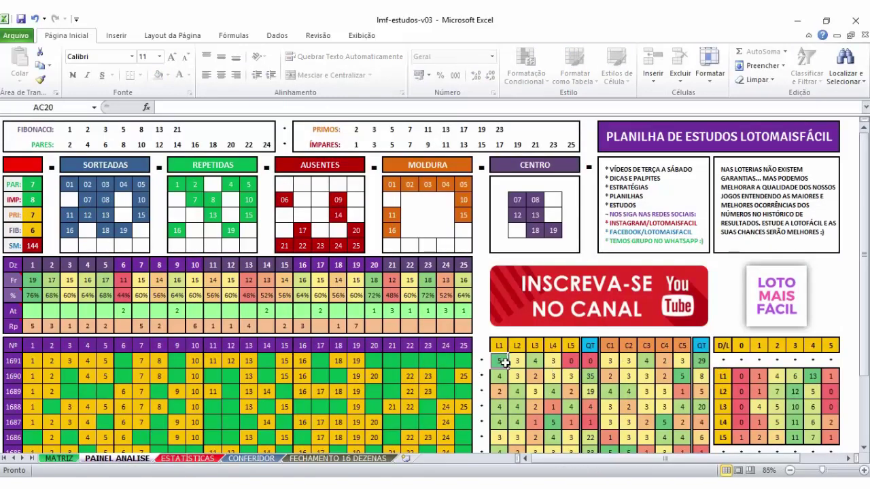
{"action": "left_click", "coordinate": [593, 361]}
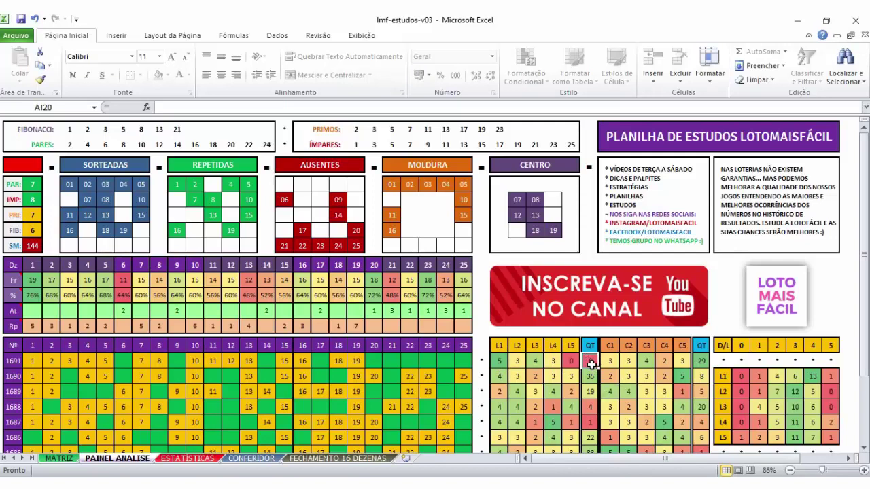
{"action": "left_click_drag", "start_coordinate": [613, 361], "coordinate": [700, 361]}
{"action": "left_click", "coordinate": [702, 361]}
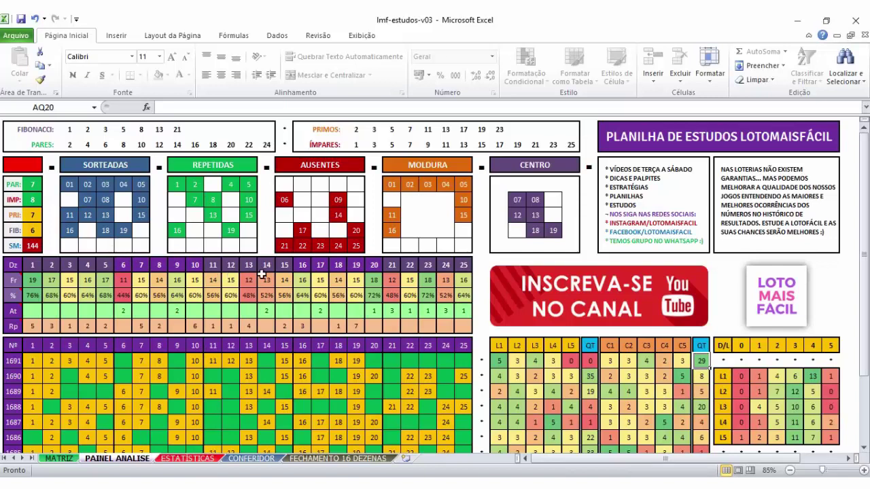
{"action": "left_click", "coordinate": [463, 326]}
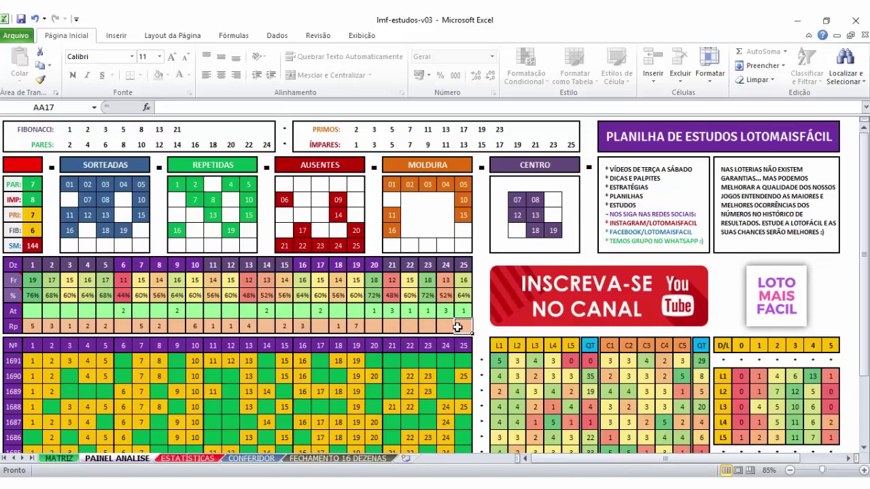
{"action": "left_click", "coordinate": [463, 266]}
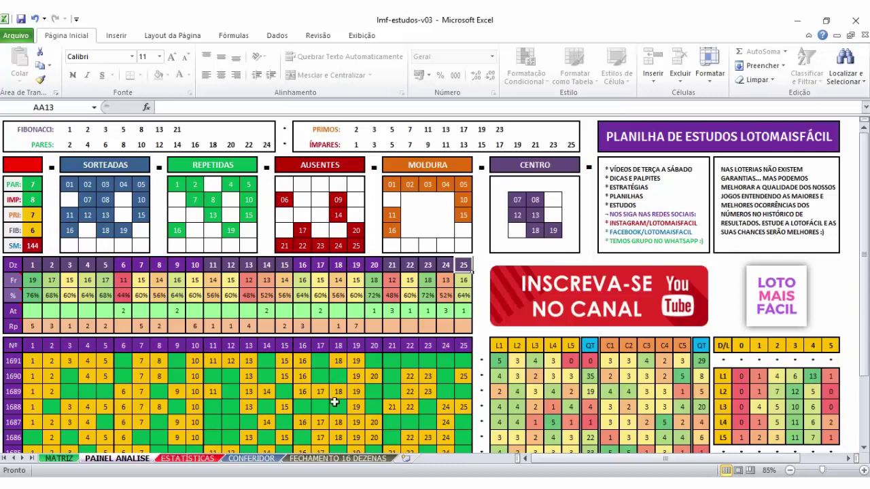
Switch to the Caixa Lotofácil results page in Chrome and highlight draw 1224's total revenue
{"action": "mouse_move", "coordinate": [326, 484]}
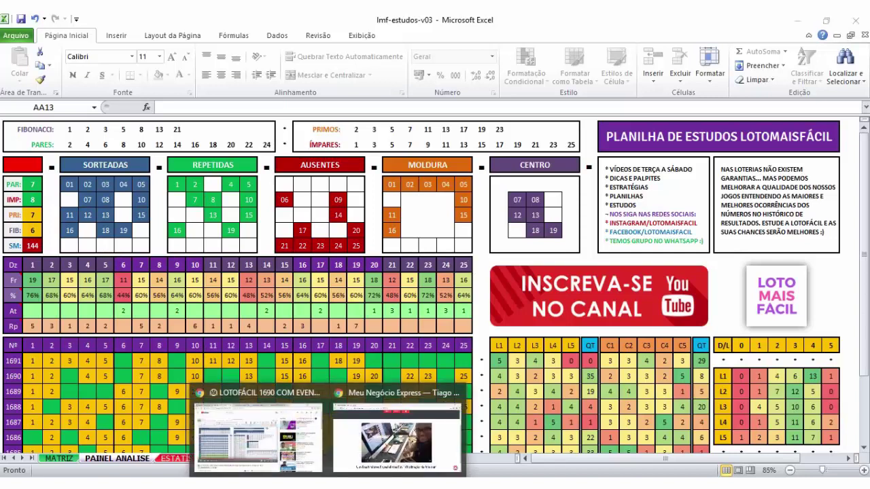
{"action": "left_click", "coordinate": [278, 448]}
{"action": "left_click", "coordinate": [67, 20]}
{"action": "scroll", "coordinate": [770, 299], "scroll_direction": "down", "scroll_amount": 3}
{"action": "scroll", "coordinate": [770, 299], "scroll_direction": "down", "scroll_amount": 1}
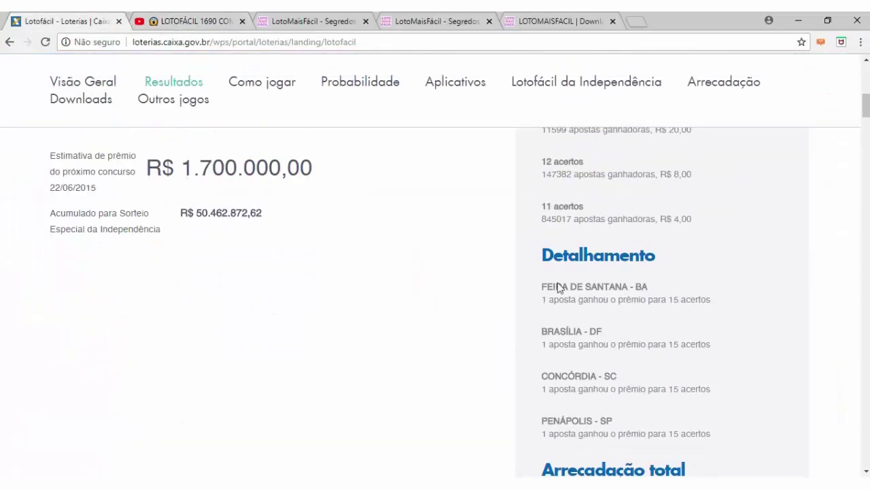
{"action": "scroll", "coordinate": [578, 272], "scroll_direction": "down", "scroll_amount": 5}
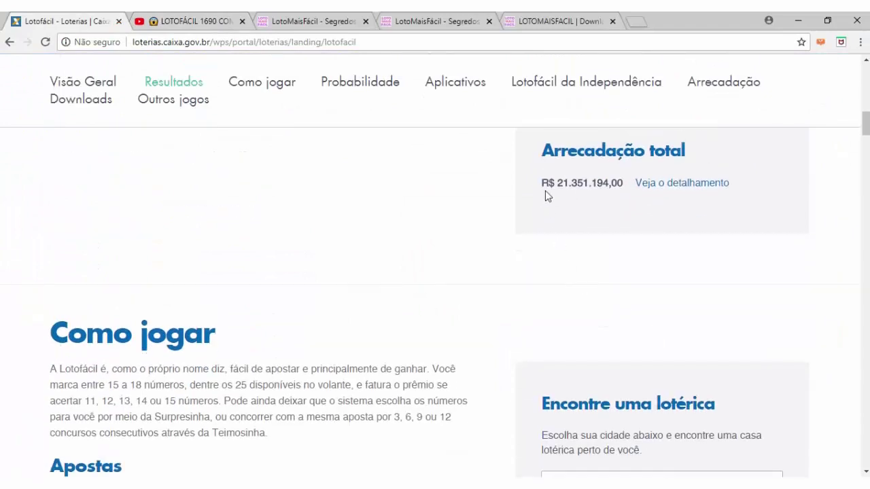
{"action": "left_click_drag", "start_coordinate": [542, 184], "coordinate": [622, 231]}
Review draw 1224's drawn numbers and prize breakdown against its total revenue
{"action": "scroll", "coordinate": [654, 338], "scroll_direction": "up", "scroll_amount": 3}
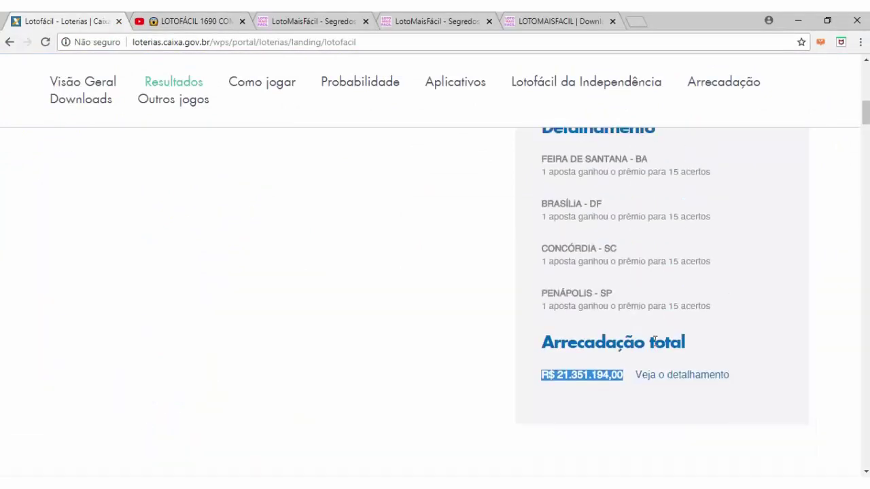
{"action": "scroll", "coordinate": [754, 325], "scroll_direction": "up", "scroll_amount": 6}
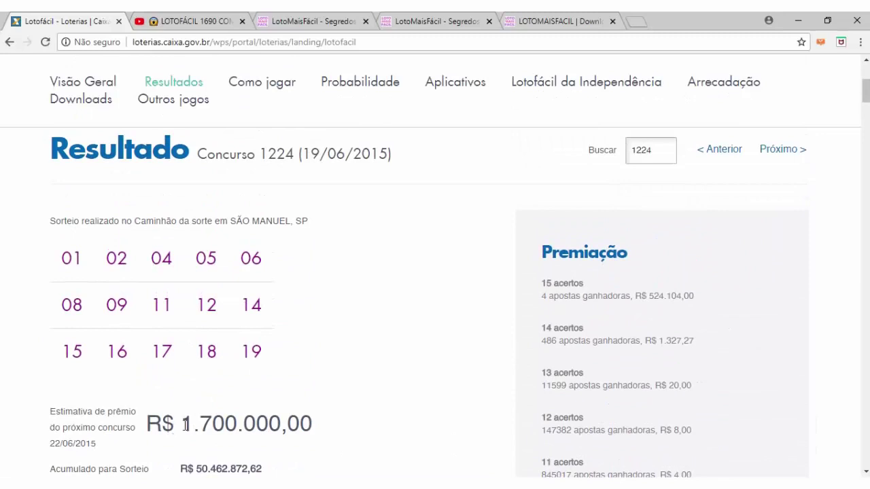
{"action": "scroll", "coordinate": [89, 356], "scroll_direction": "down", "scroll_amount": 3}
{"action": "scroll", "coordinate": [472, 307], "scroll_direction": "down", "scroll_amount": 3}
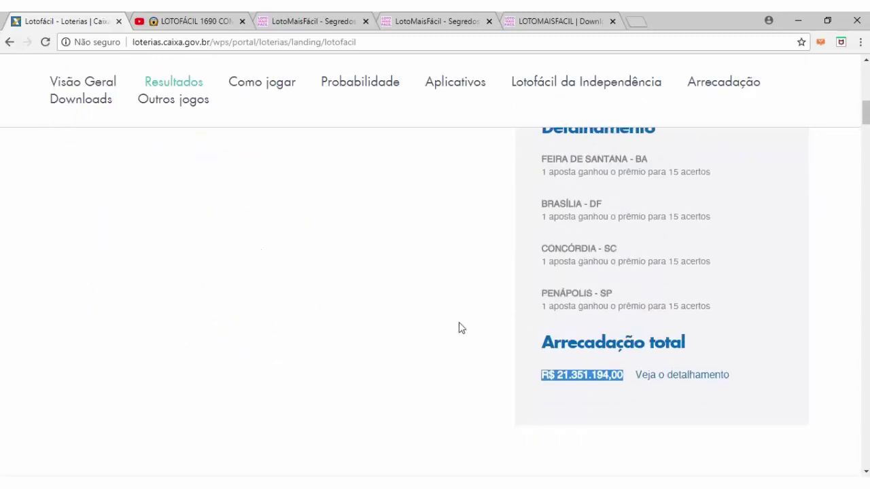
{"action": "left_click_drag", "start_coordinate": [542, 371], "coordinate": [485, 375]}
{"action": "left_click", "coordinate": [626, 368]}
{"action": "left_click", "coordinate": [455, 378]}
{"action": "scroll", "coordinate": [444, 379], "scroll_direction": "up", "scroll_amount": 3}
{"action": "scroll", "coordinate": [445, 386], "scroll_direction": "up", "scroll_amount": 6}
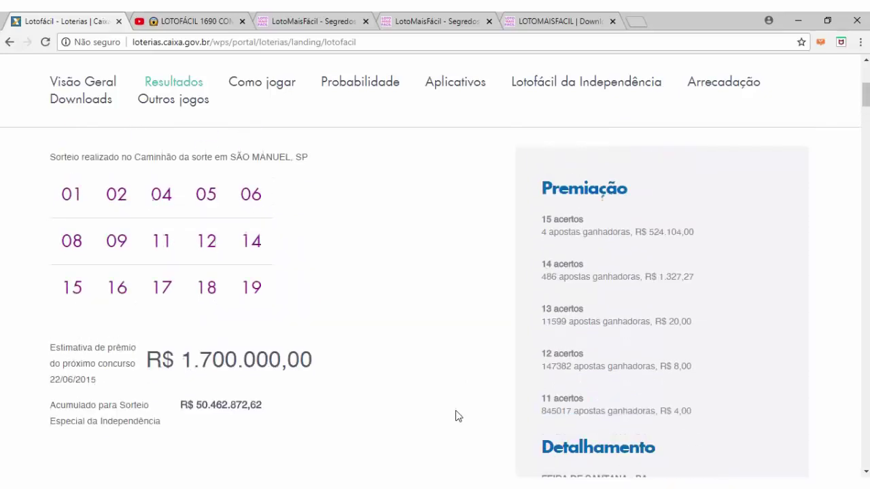
Compare the prize estimate for the draw following 1224 with the total revenue, highlighting both amounts
{"action": "scroll", "coordinate": [191, 172], "scroll_direction": "down", "scroll_amount": 2}
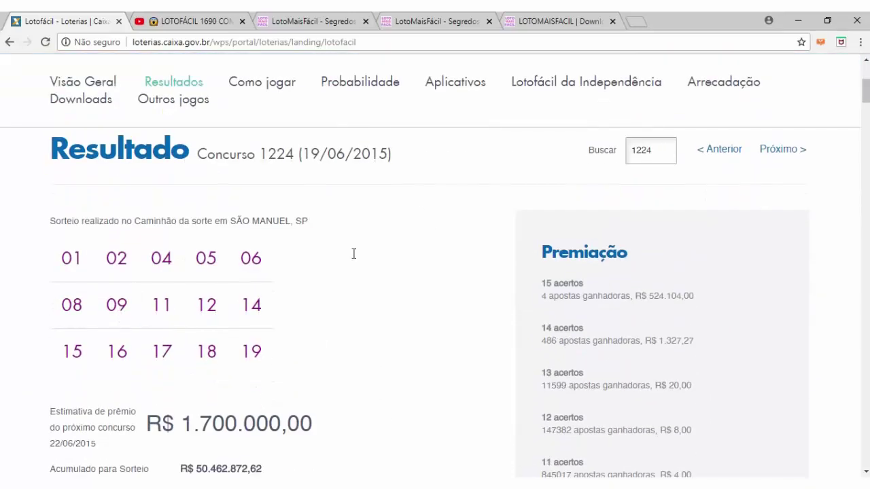
{"action": "scroll", "coordinate": [70, 297], "scroll_direction": "down", "scroll_amount": 2}
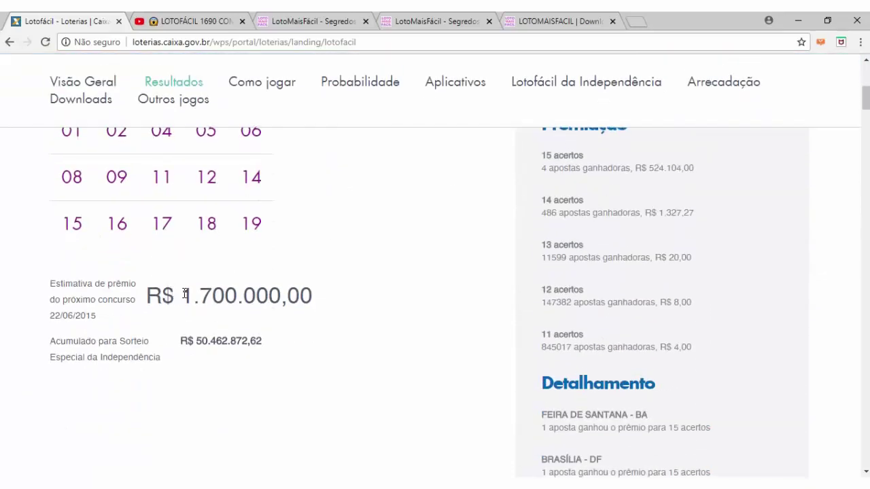
{"action": "left_click_drag", "start_coordinate": [182, 294], "coordinate": [331, 295]}
{"action": "left_click", "coordinate": [374, 293]}
{"action": "scroll", "coordinate": [451, 301], "scroll_direction": "down", "scroll_amount": 5}
{"action": "left_click_drag", "start_coordinate": [623, 311], "coordinate": [456, 317]}
{"action": "scroll", "coordinate": [408, 326], "scroll_direction": "up", "scroll_amount": 5}
{"action": "scroll", "coordinate": [348, 391], "scroll_direction": "up", "scroll_amount": 1}
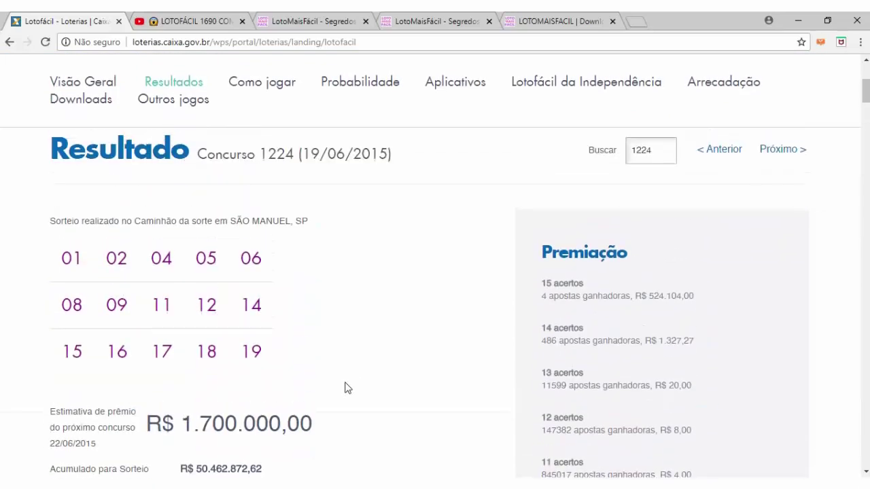
{"action": "scroll", "coordinate": [346, 387], "scroll_direction": "up", "scroll_amount": 1}
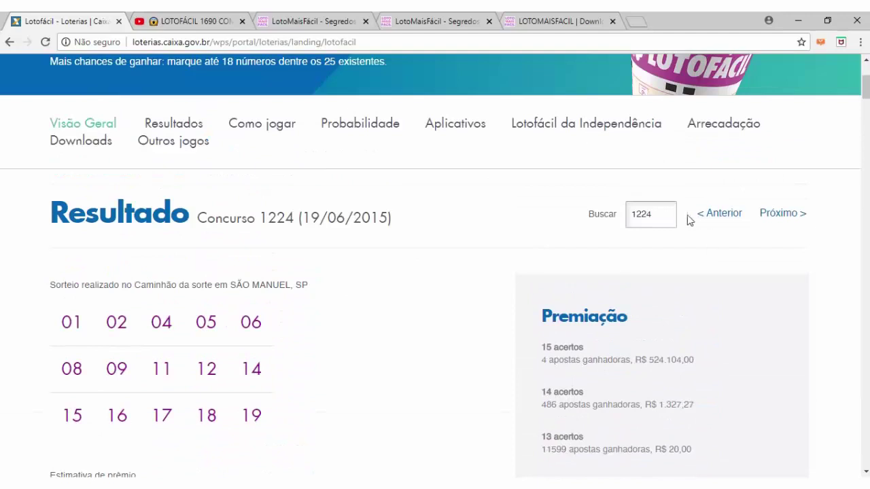
Look up the result of draw 1691 and view its winners' details and total revenue
{"action": "double_click", "coordinate": [659, 218]}
{"action": "type", "text": "1691"}
{"action": "key", "text": "Return"}
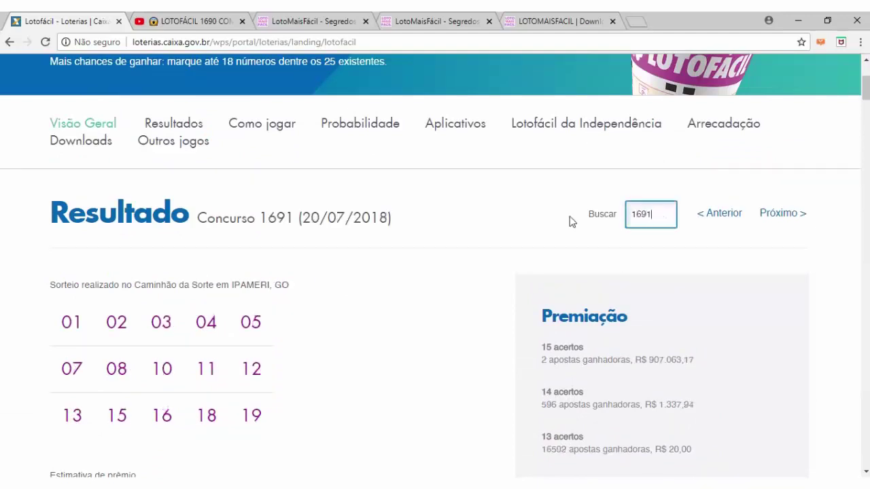
{"action": "scroll", "coordinate": [401, 278], "scroll_direction": "down", "scroll_amount": 3}
{"action": "scroll", "coordinate": [606, 341], "scroll_direction": "down", "scroll_amount": 3}
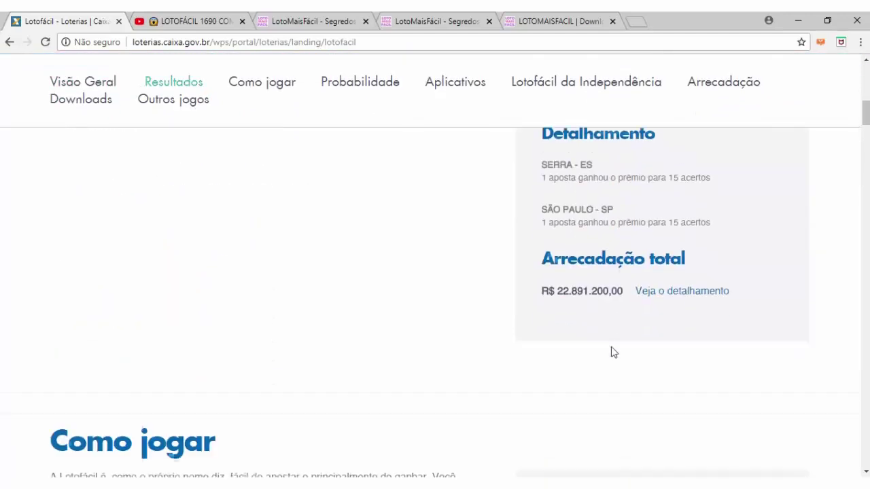
Highlight draw 1691's total revenue and review it against the drawn numbers and prize breakdown
{"action": "left_click_drag", "start_coordinate": [540, 287], "coordinate": [615, 293]}
{"action": "scroll", "coordinate": [357, 350], "scroll_direction": "up", "scroll_amount": 7}
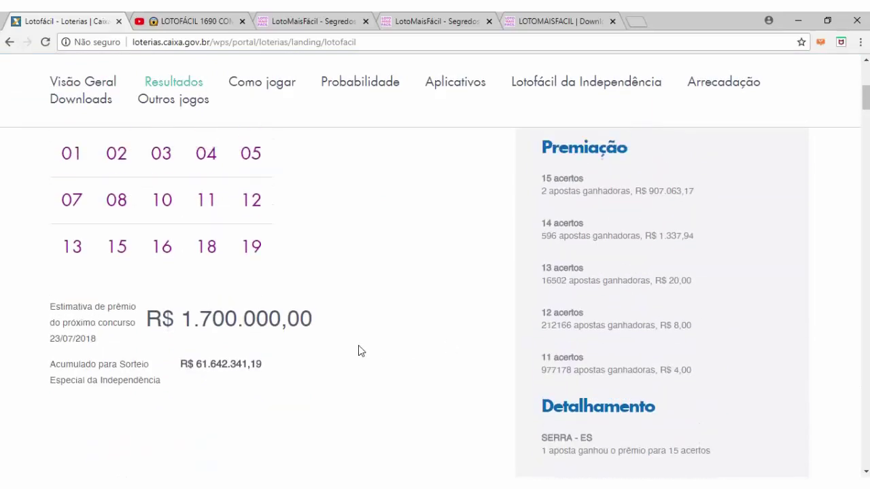
{"action": "scroll", "coordinate": [408, 349], "scroll_direction": "down", "scroll_amount": 1}
{"action": "scroll", "coordinate": [428, 350], "scroll_direction": "down", "scroll_amount": 1}
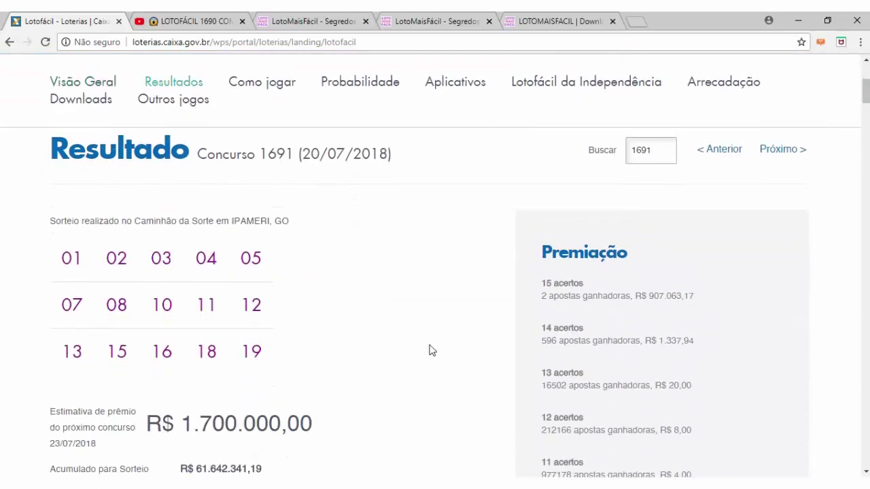
{"action": "scroll", "coordinate": [435, 347], "scroll_direction": "down", "scroll_amount": 2}
{"action": "scroll", "coordinate": [453, 342], "scroll_direction": "up", "scroll_amount": 5}
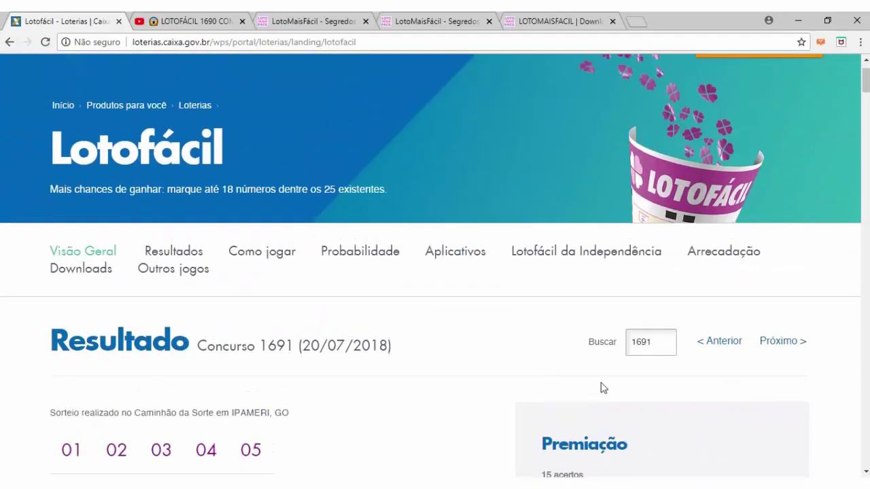
Highlight draw 1691's 15-hit prize entry, check it against the draw's heading and numbers, and clear the highlight
{"action": "scroll", "coordinate": [604, 388], "scroll_direction": "down", "scroll_amount": 3}
{"action": "left_click_drag", "start_coordinate": [604, 295], "coordinate": [544, 348]}
{"action": "left_click", "coordinate": [729, 297]}
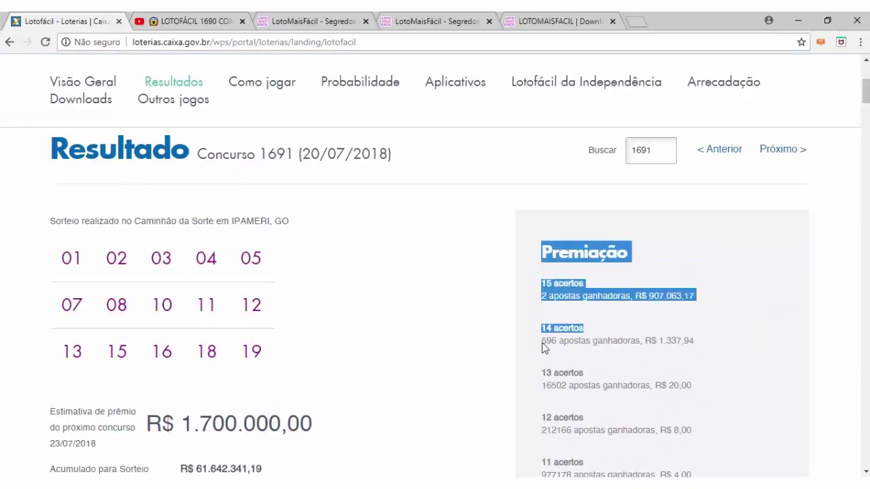
{"action": "left_click", "coordinate": [534, 326]}
{"action": "mouse_move", "coordinate": [514, 252]}
{"action": "left_mouse_down"}
{"action": "mouse_move", "coordinate": [550, 287]}
{"action": "mouse_move", "coordinate": [727, 292]}
{"action": "mouse_move", "coordinate": [690, 300]}
{"action": "mouse_move", "coordinate": [587, 280]}
{"action": "mouse_move", "coordinate": [531, 254]}
{"action": "left_mouse_up"}
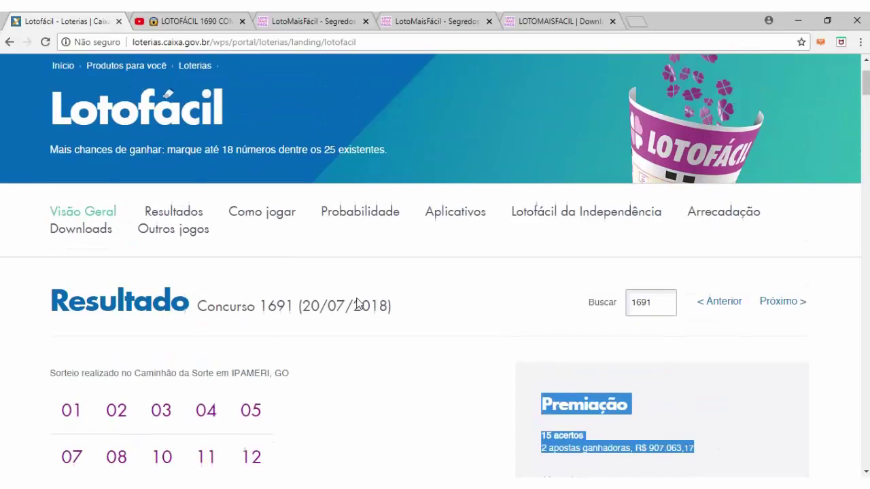
{"action": "scroll", "coordinate": [327, 270], "scroll_direction": "up", "scroll_amount": 4}
{"action": "scroll", "coordinate": [475, 363], "scroll_direction": "down", "scroll_amount": 2}
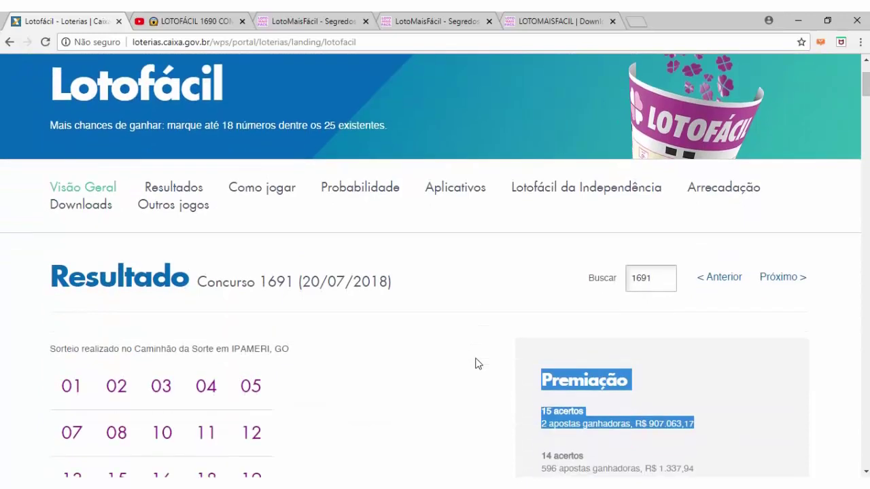
{"action": "left_click", "coordinate": [518, 375]}
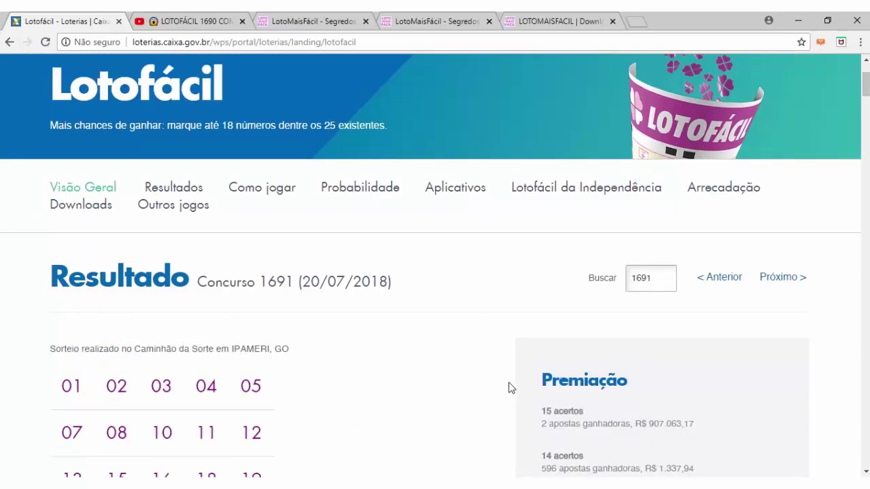
{"action": "scroll", "coordinate": [467, 374], "scroll_direction": "down", "scroll_amount": 2}
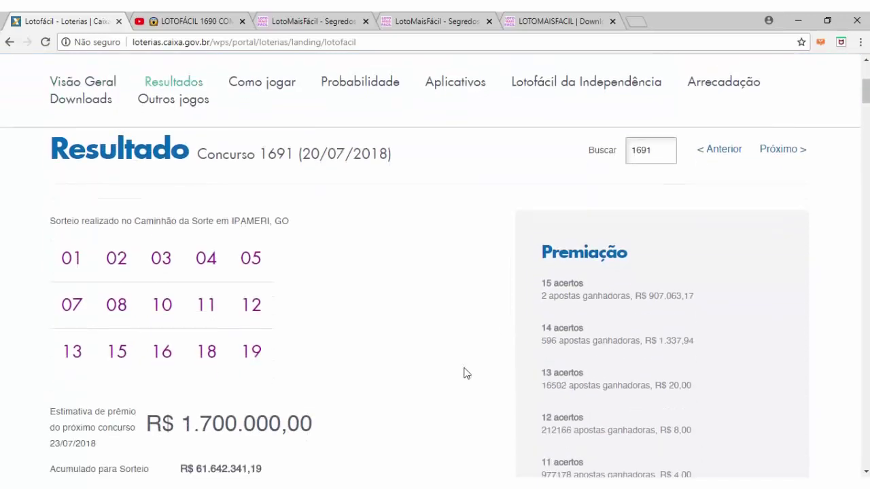